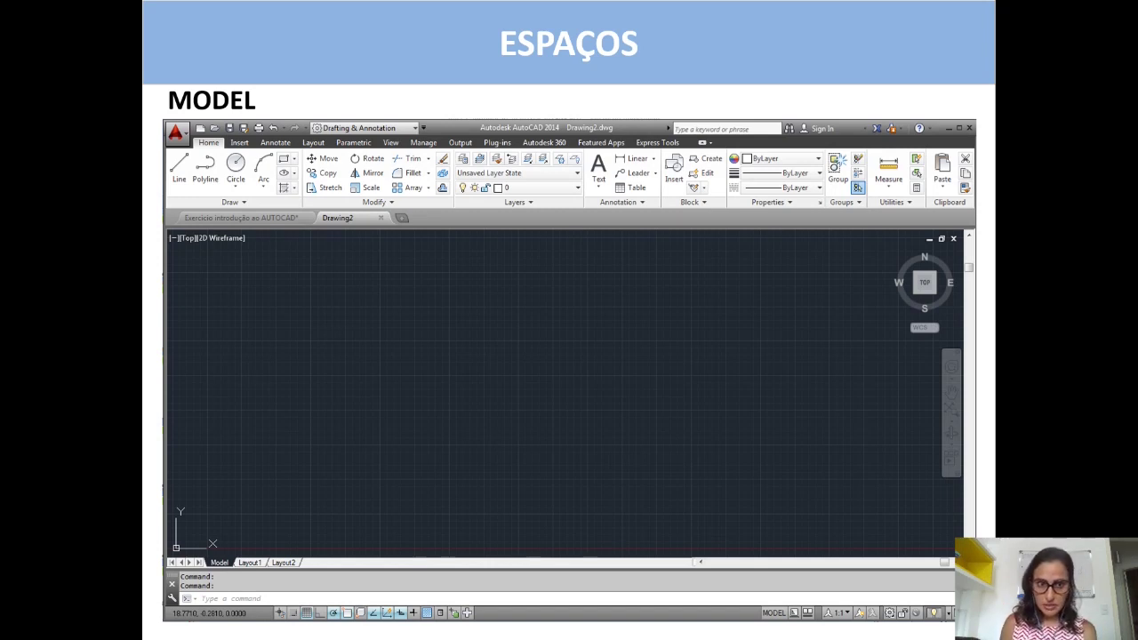
Step: End the slide show and switch from the presentation to AutoCAD
key(Escape)
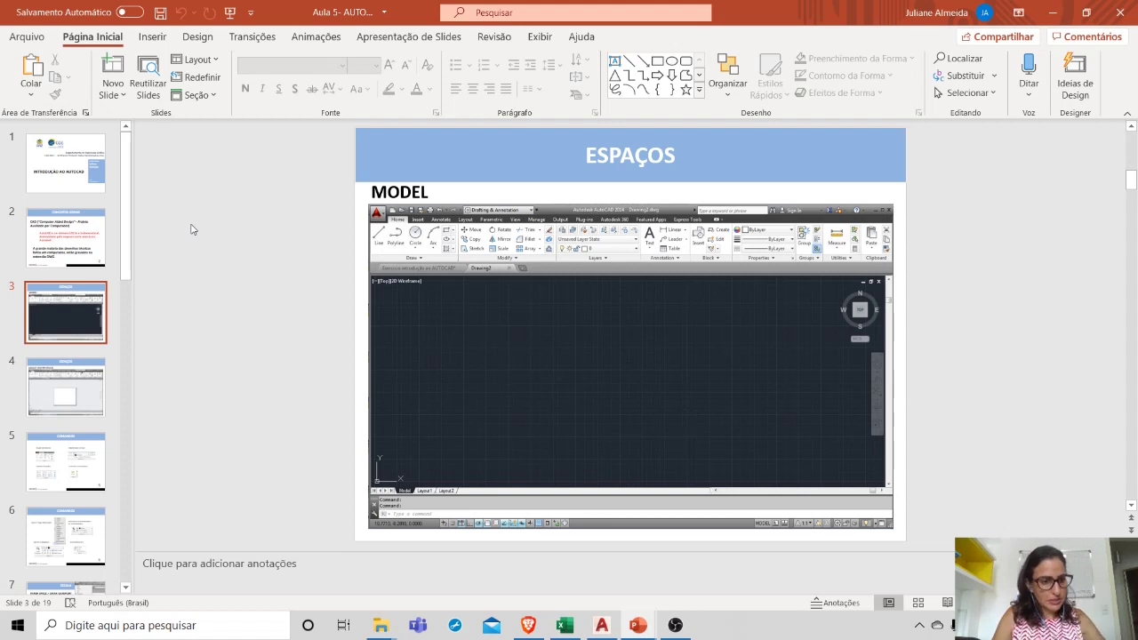
click(602, 625)
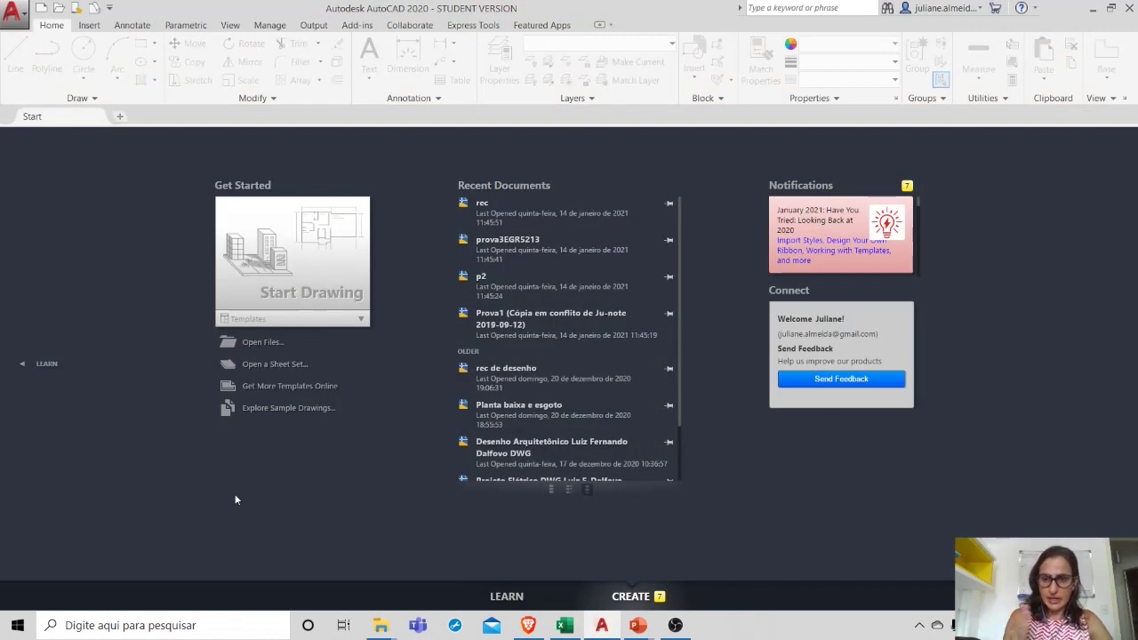
mouse_move(638, 625)
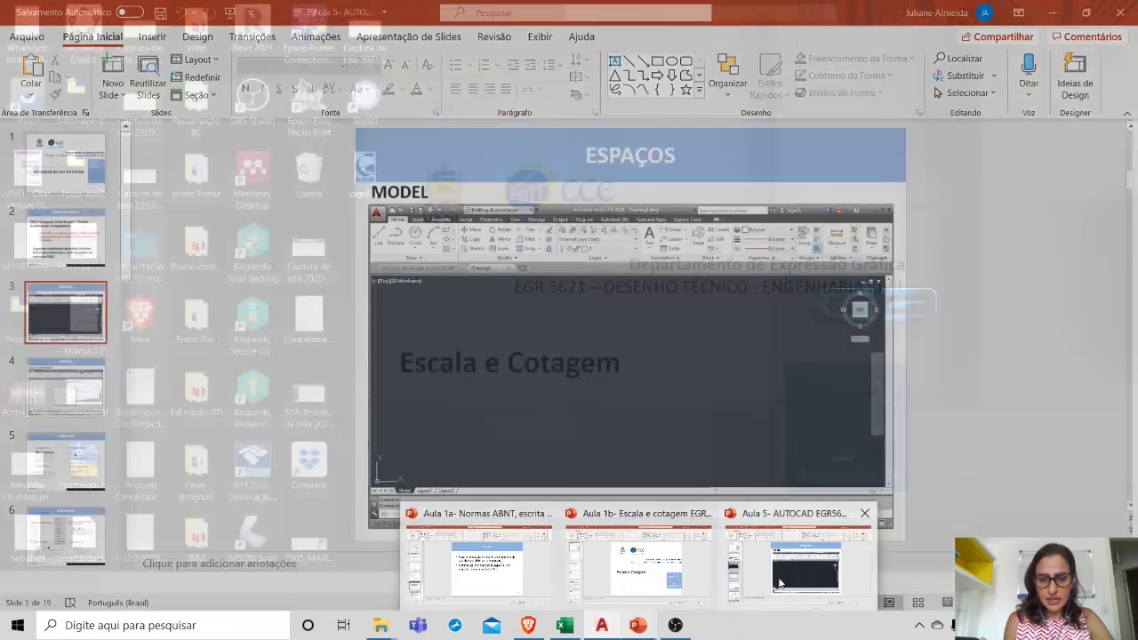
click(780, 582)
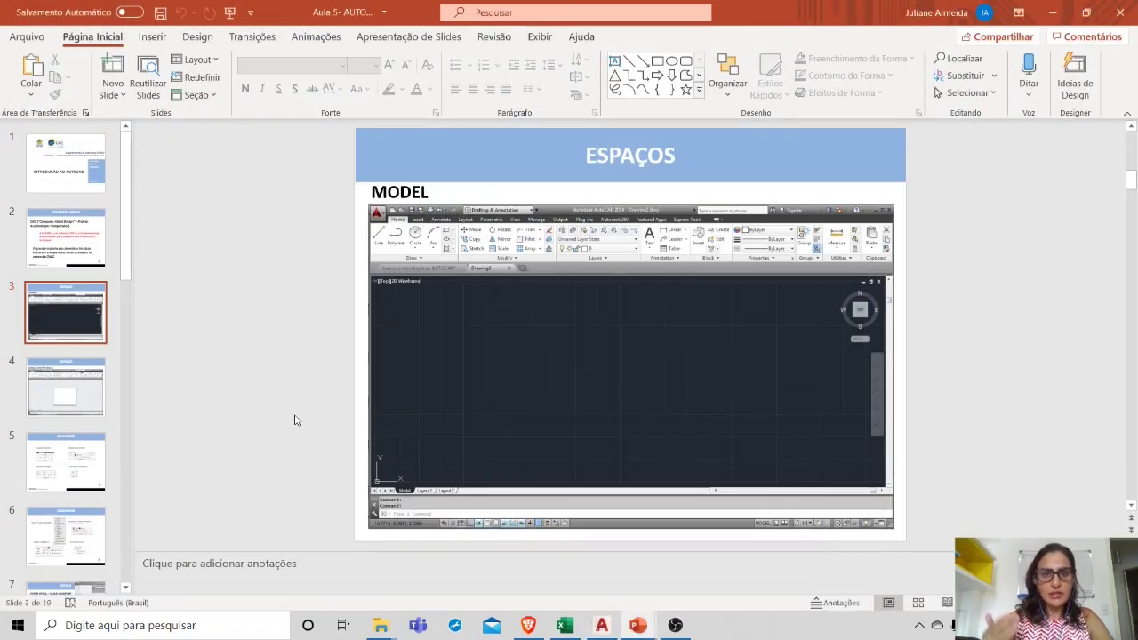
key(alt+Tab)
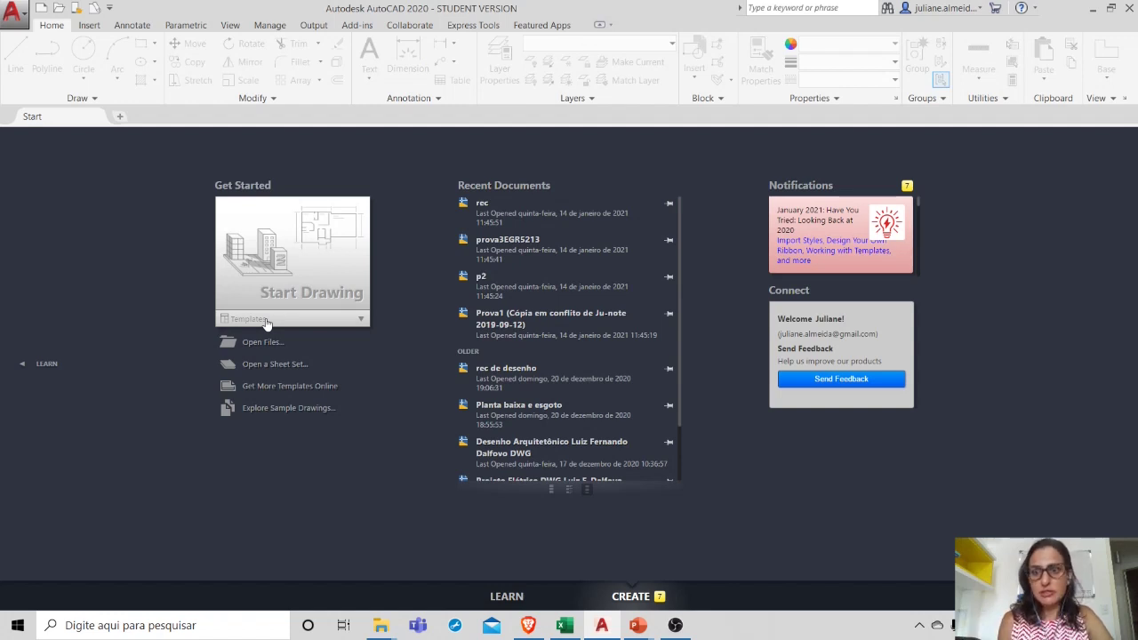
Step: Start a new drawing from the acadiso.dwt template, closing the drawing created with the default template
click(274, 268)
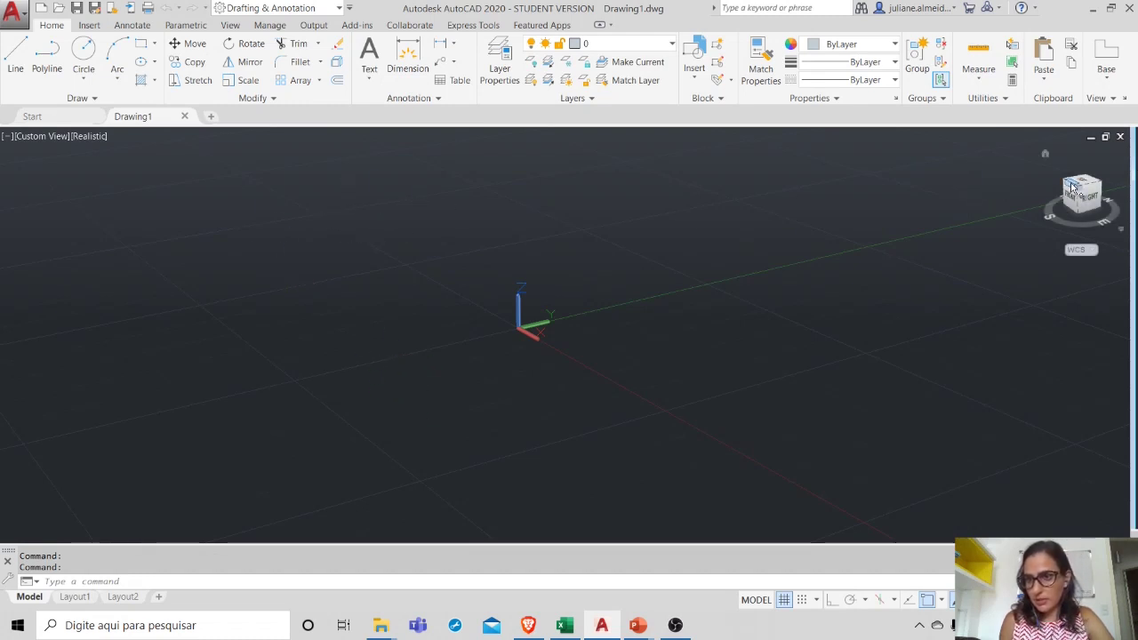
click(185, 117)
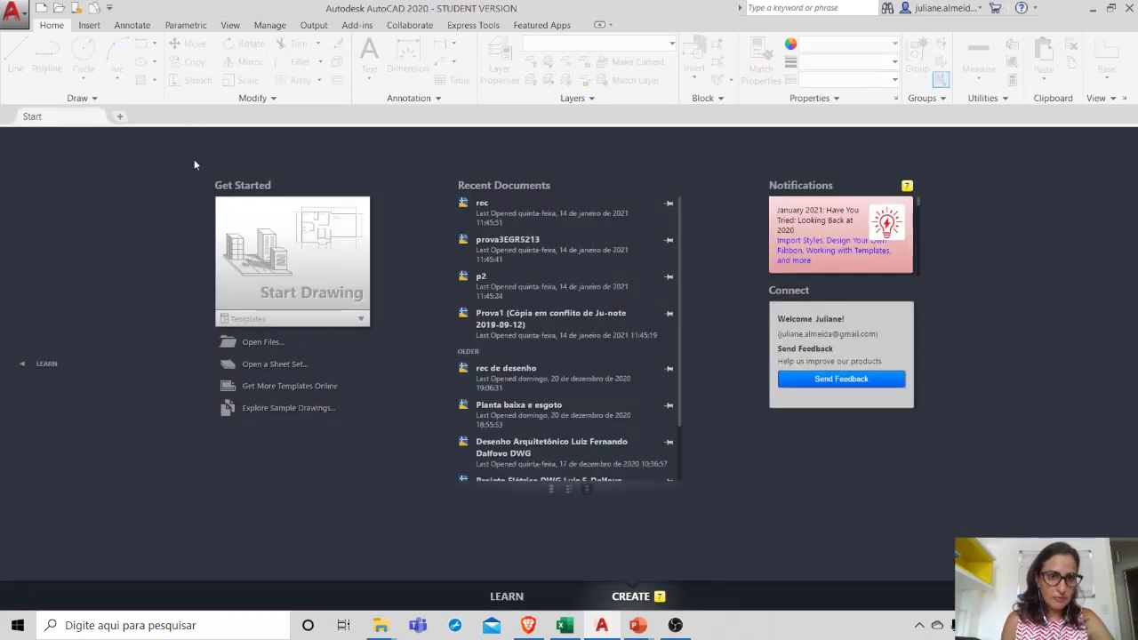
click(355, 321)
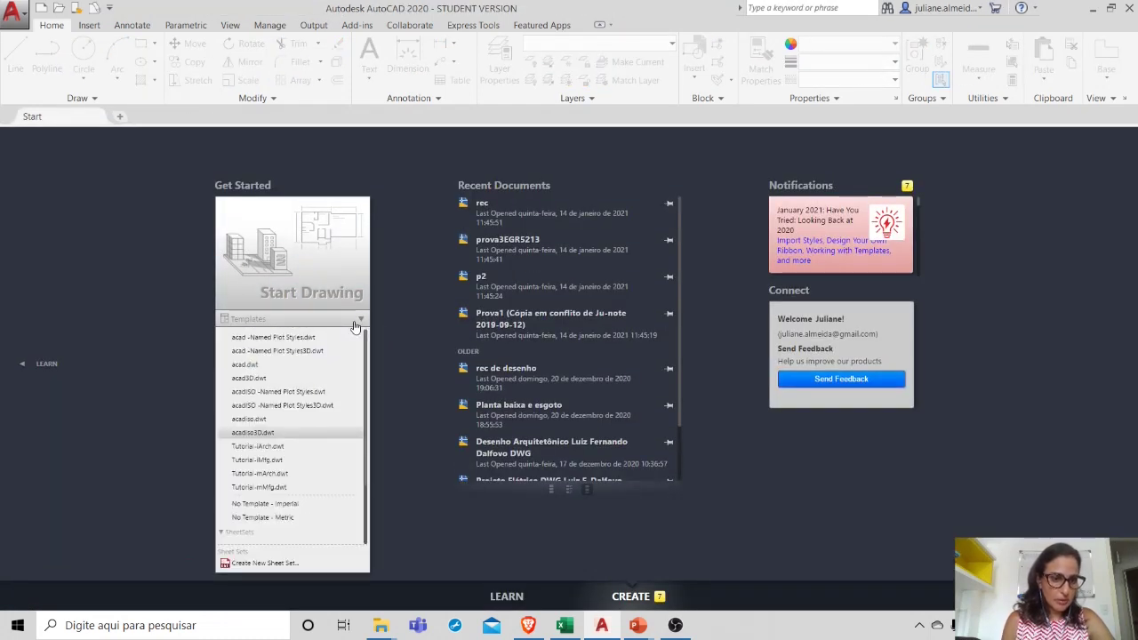
click(271, 421)
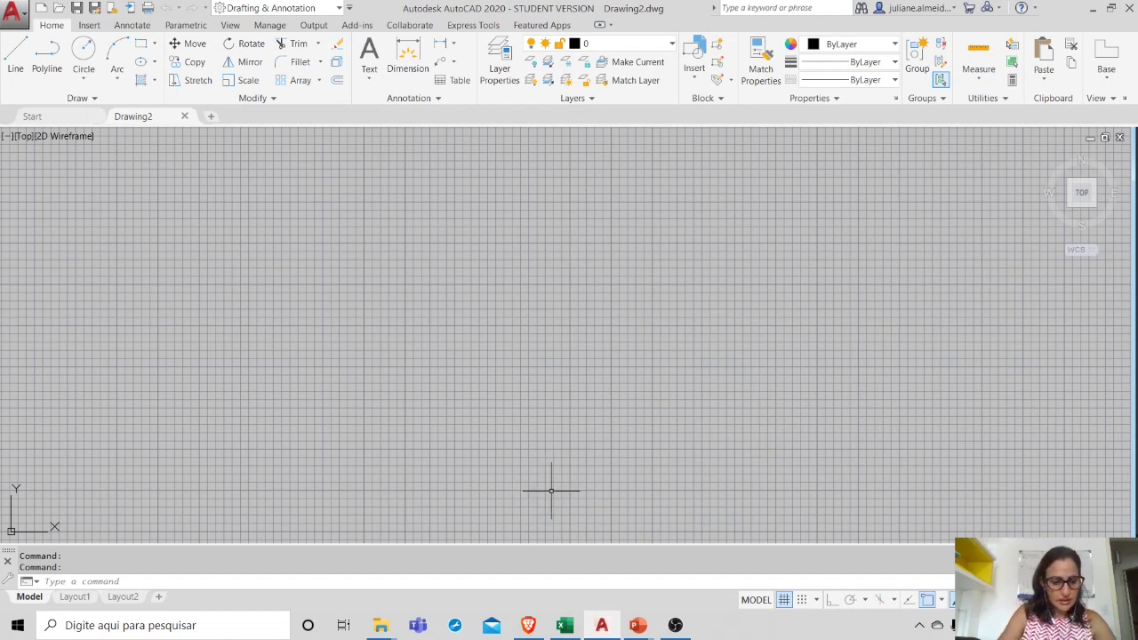
key(alt+Tab)
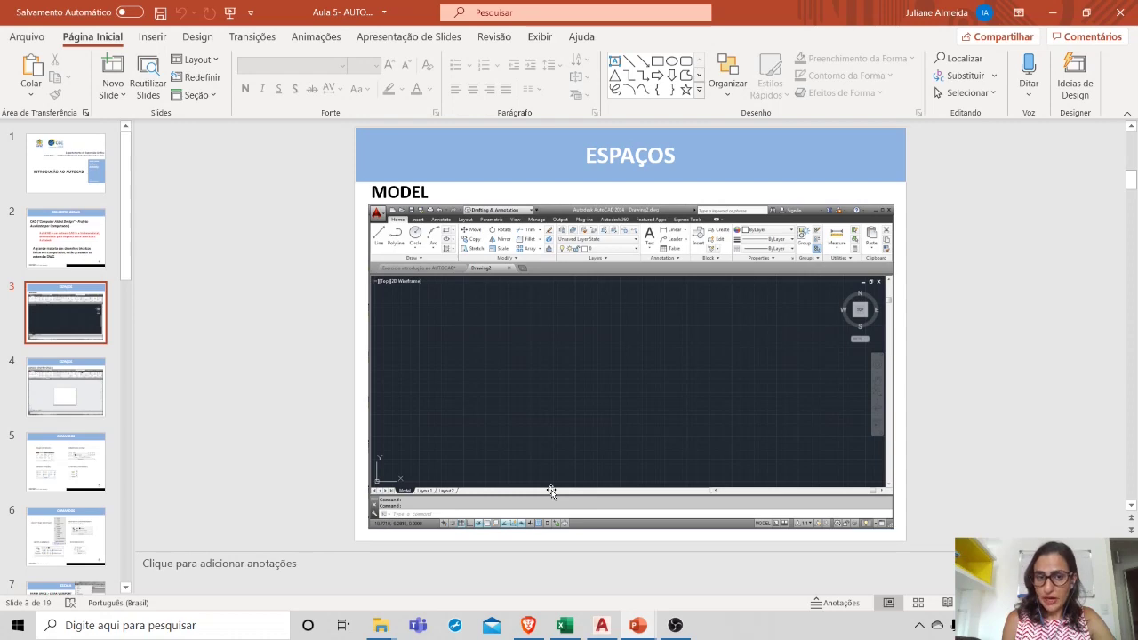
key(alt+Tab)
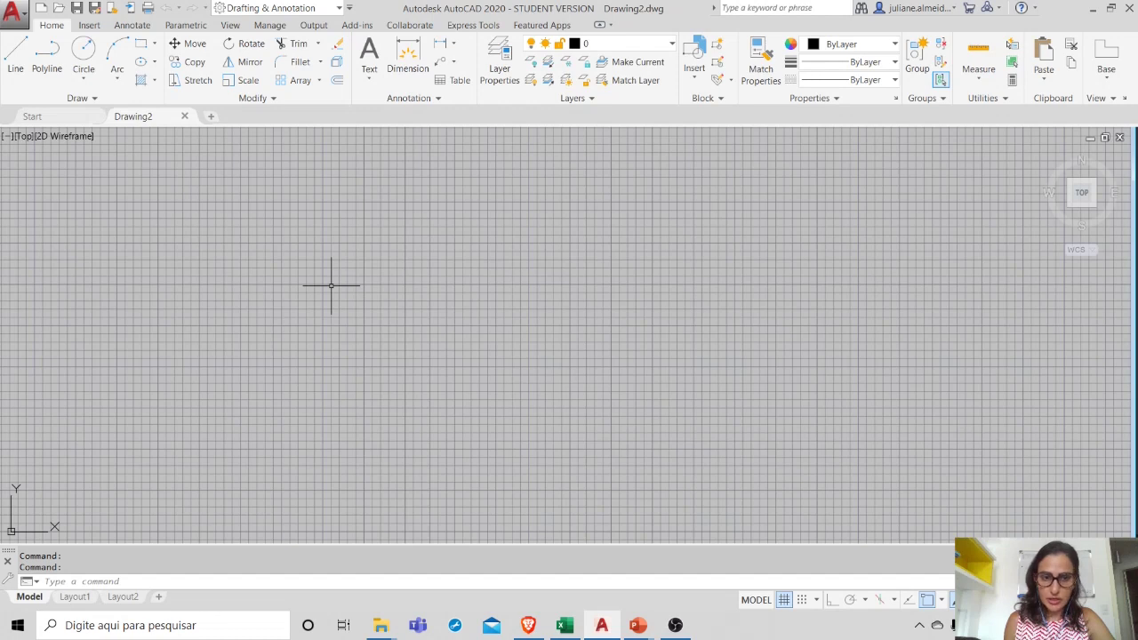
Step: Open the drawing window color settings from the display options
right_click(332, 288)
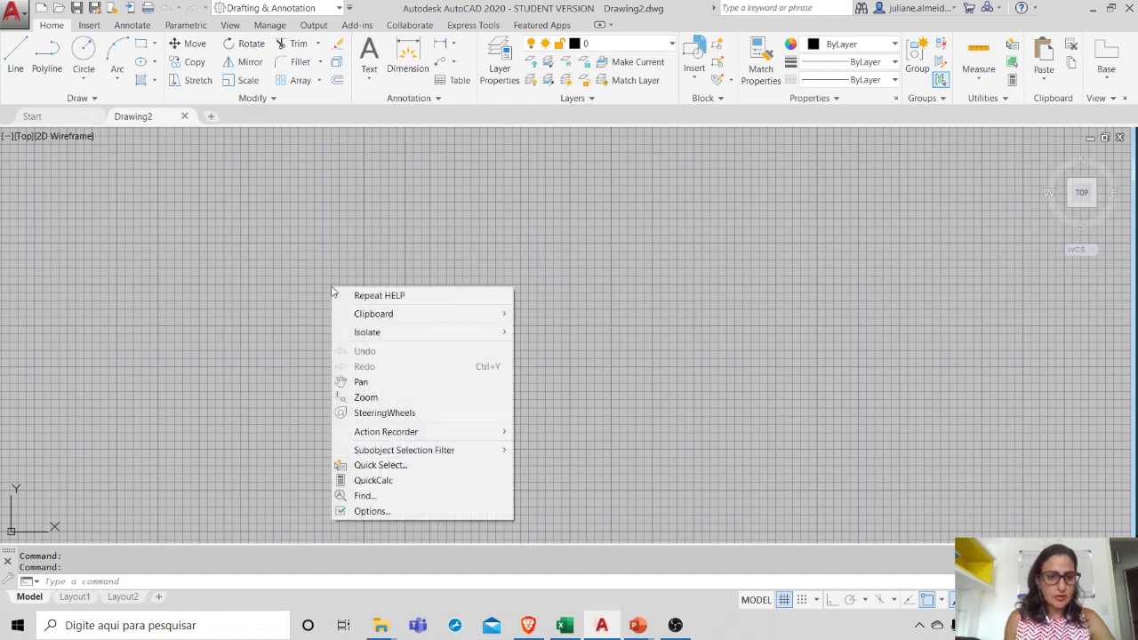
click(427, 512)
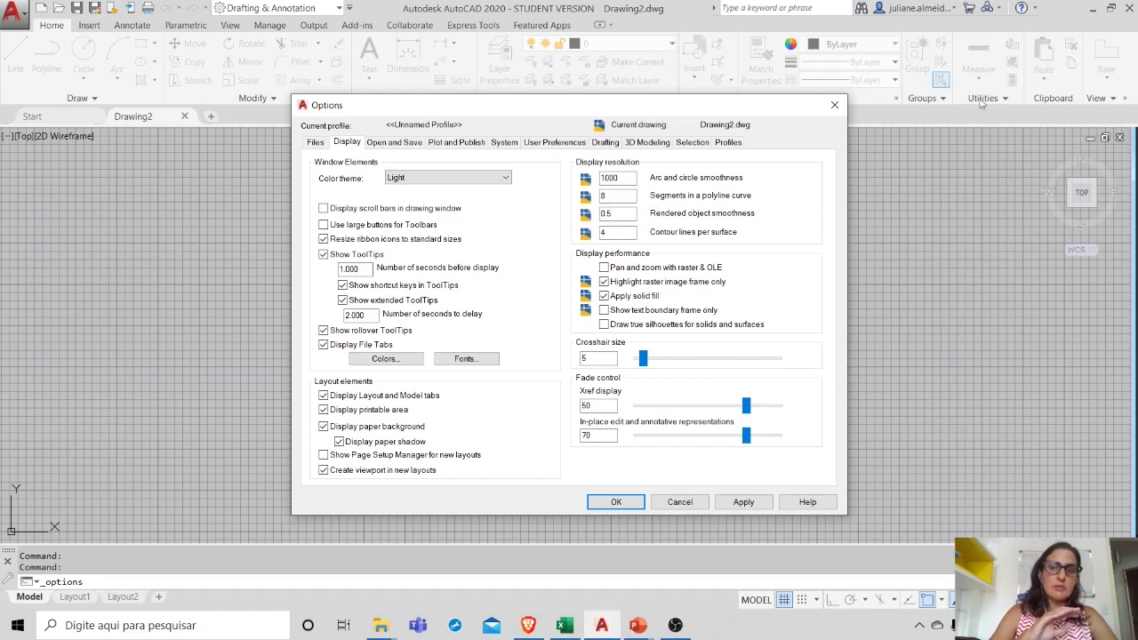
click(379, 363)
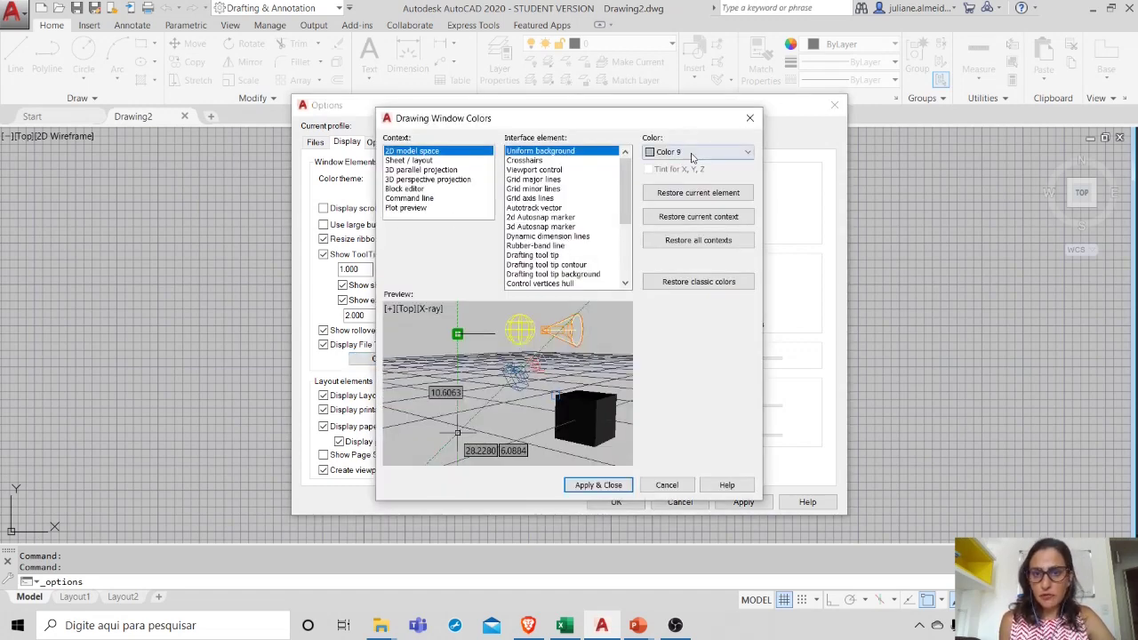
Step: Set the uniform background color of 2D model space to Black
click(692, 153)
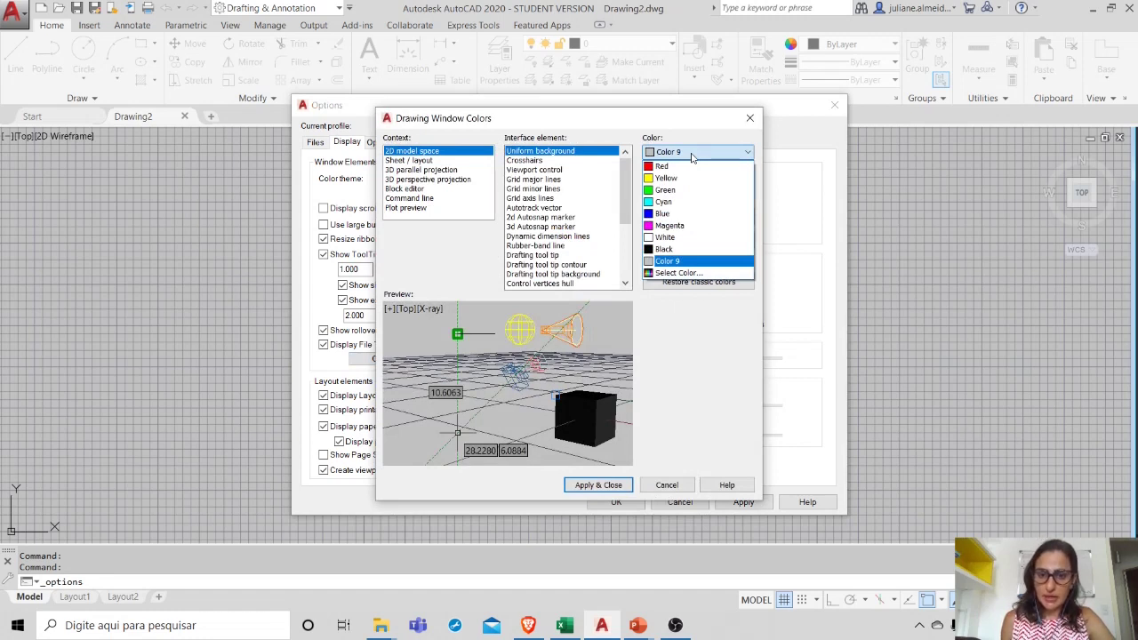
click(692, 153)
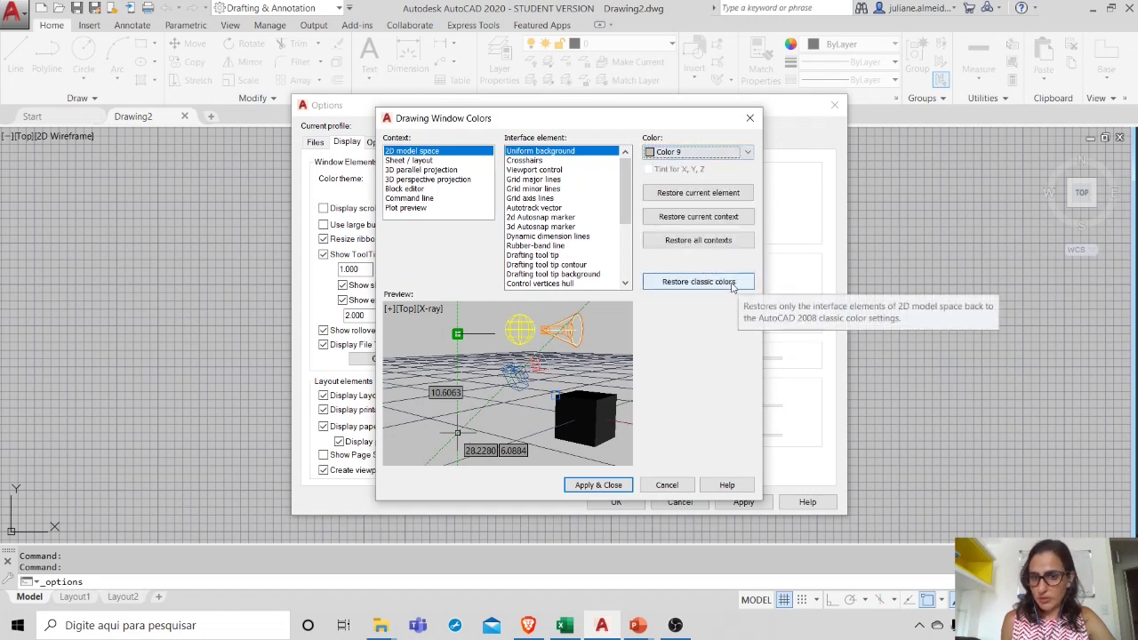
click(699, 153)
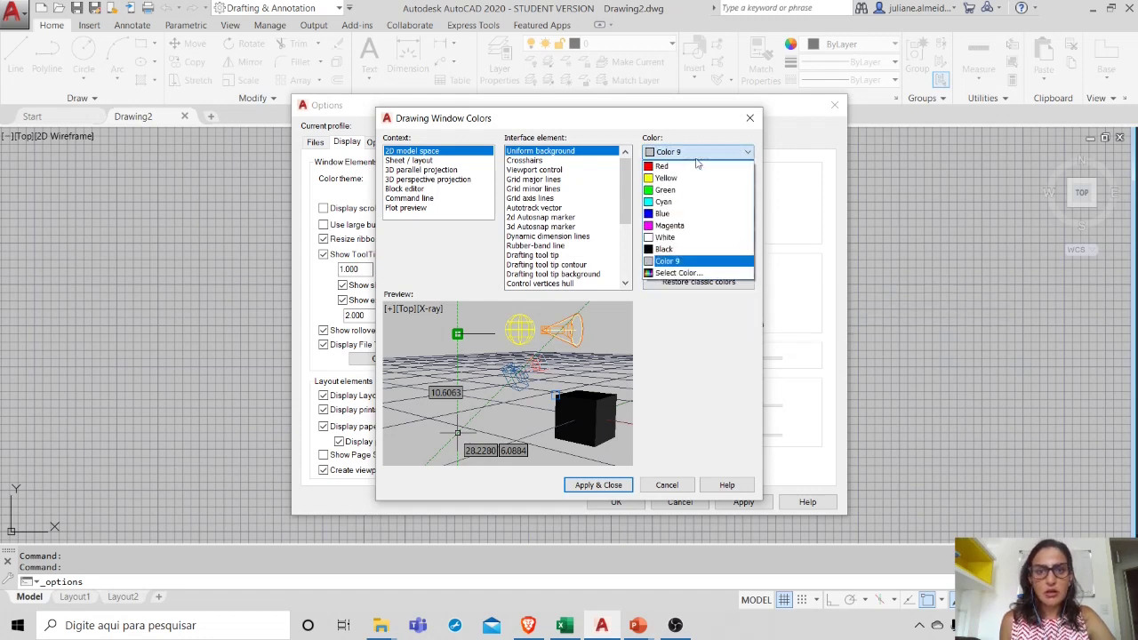
click(673, 252)
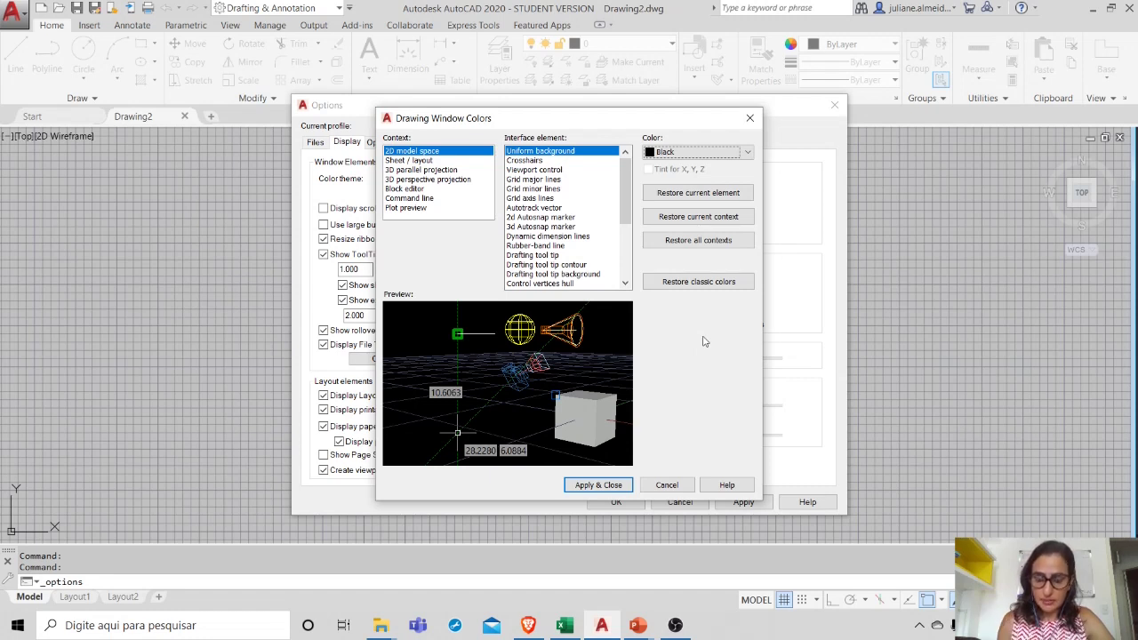
Step: Restore the classic colors for 2D model space, then apply Color 9 as its uniform background and accept the options
click(675, 290)
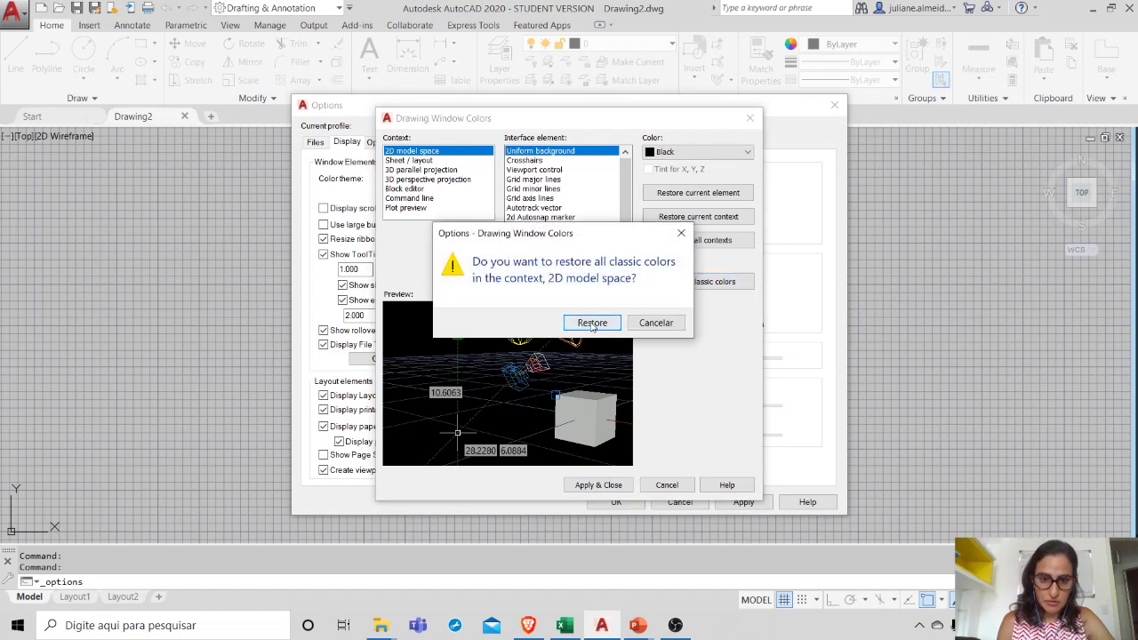
click(590, 325)
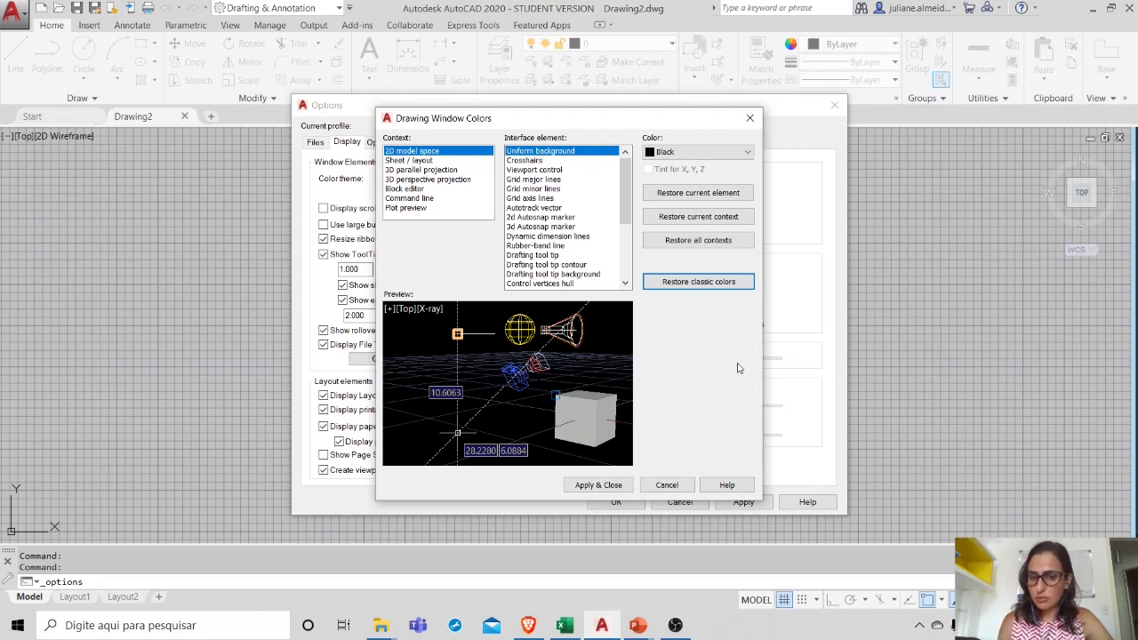
click(681, 153)
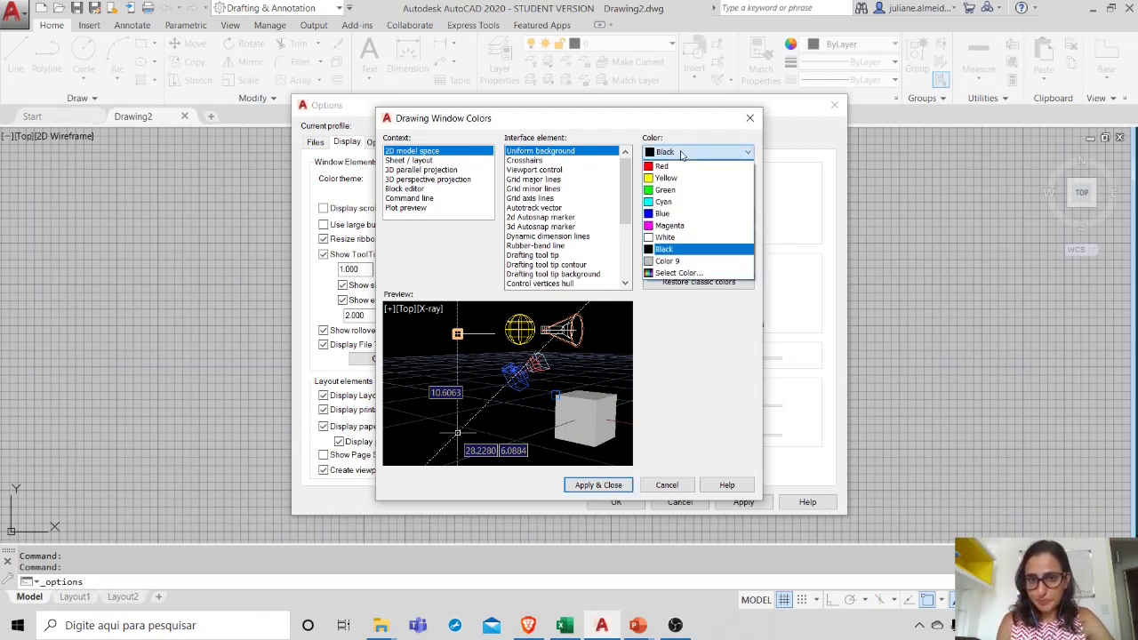
click(686, 261)
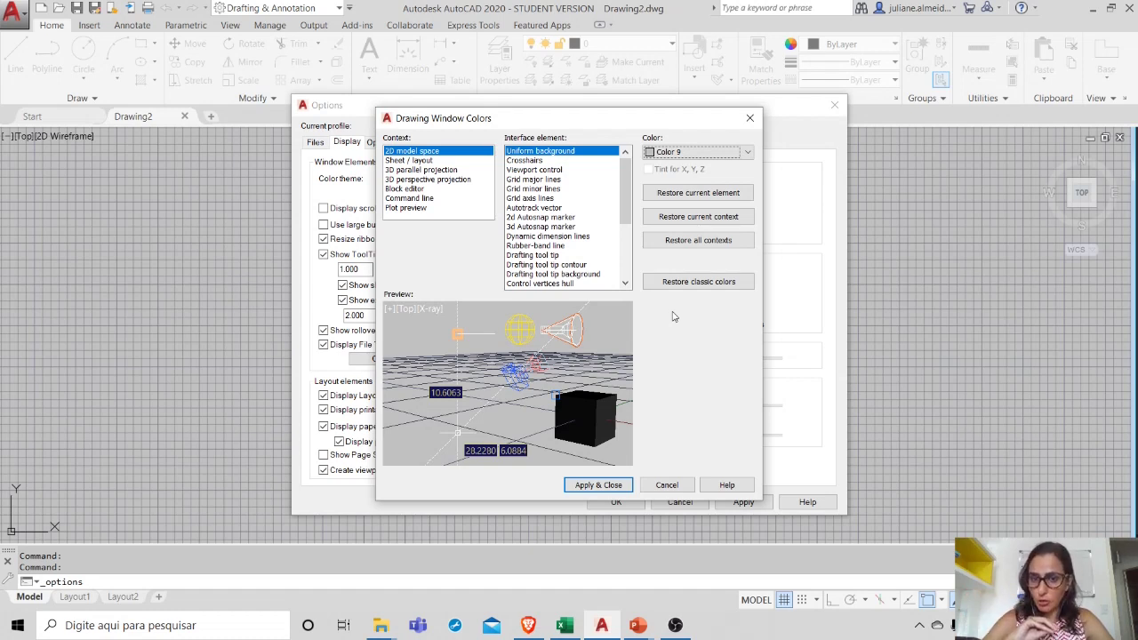
click(582, 489)
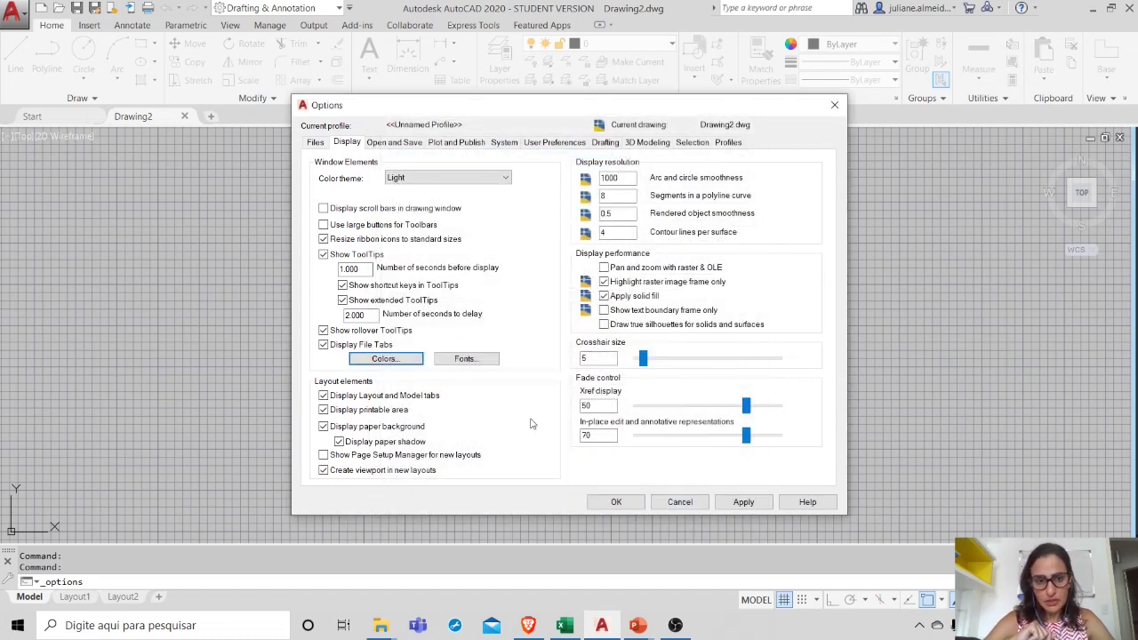
click(616, 503)
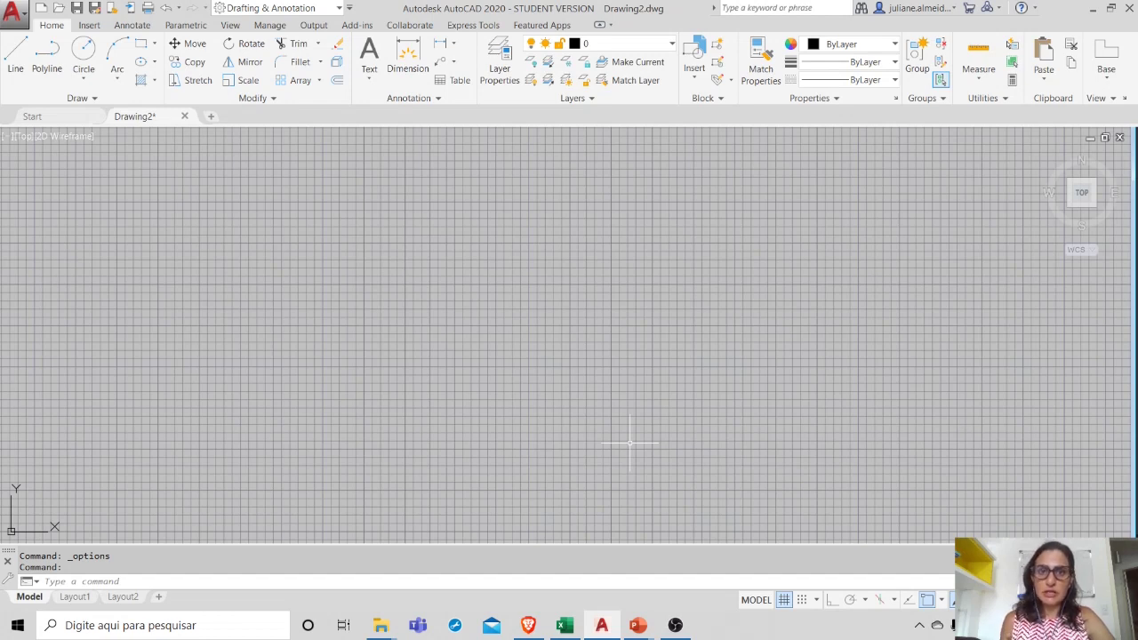
Step: Save the drawing to the desktop as 1oDesenho in the AutoCAD 2000/LT2000 Drawing (*.dwg) format
key(ctrl+shift+s)
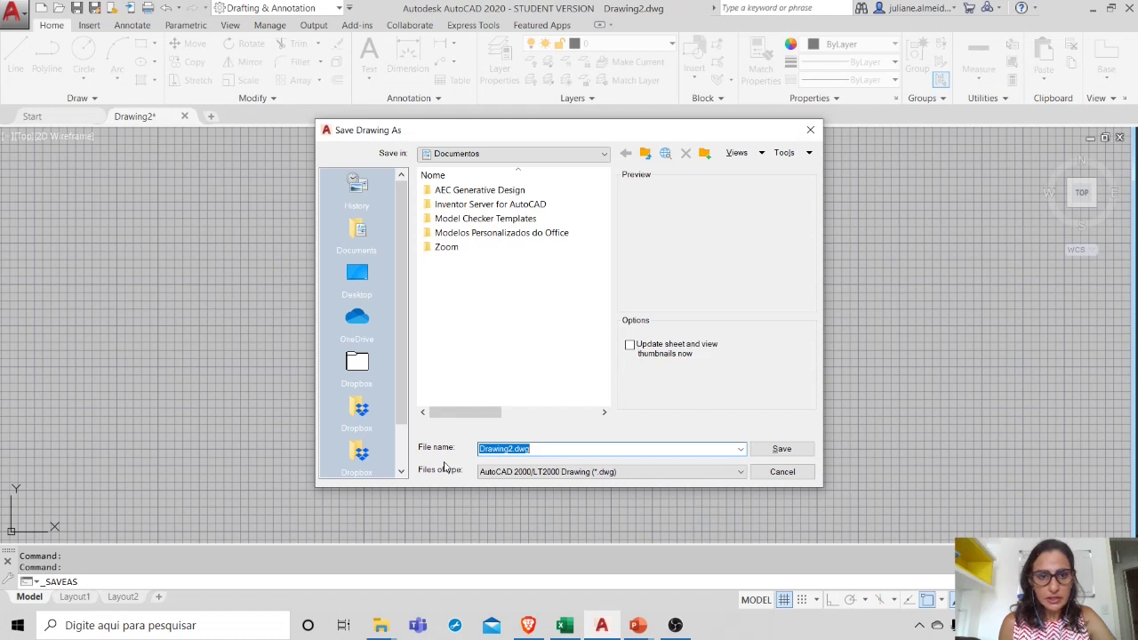
click(357, 278)
text(1o)
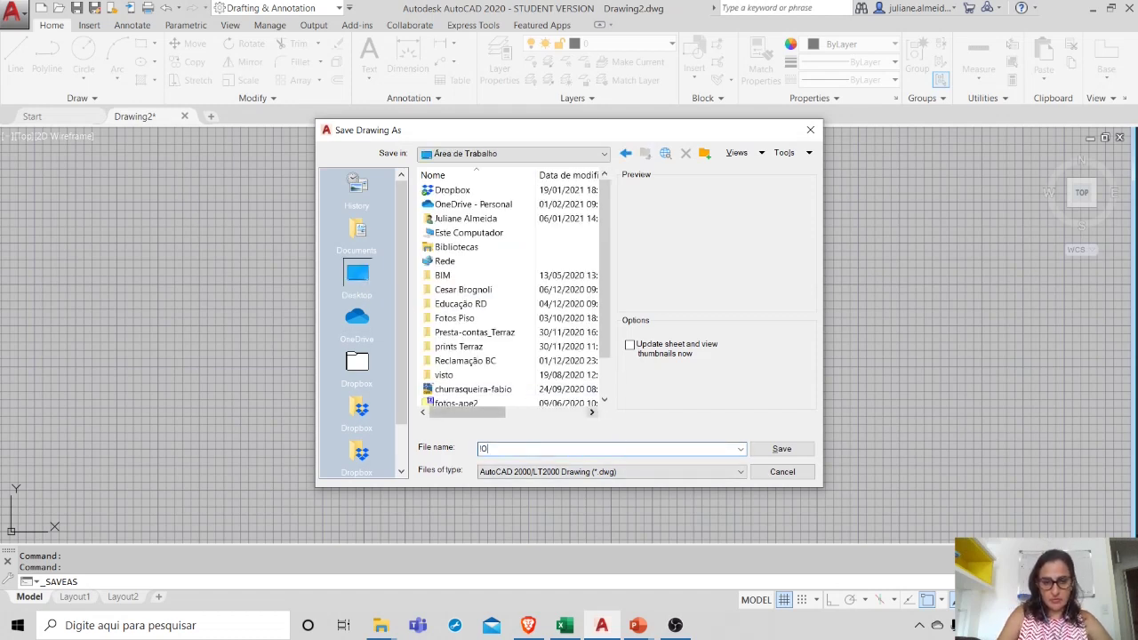
text(Desenho)
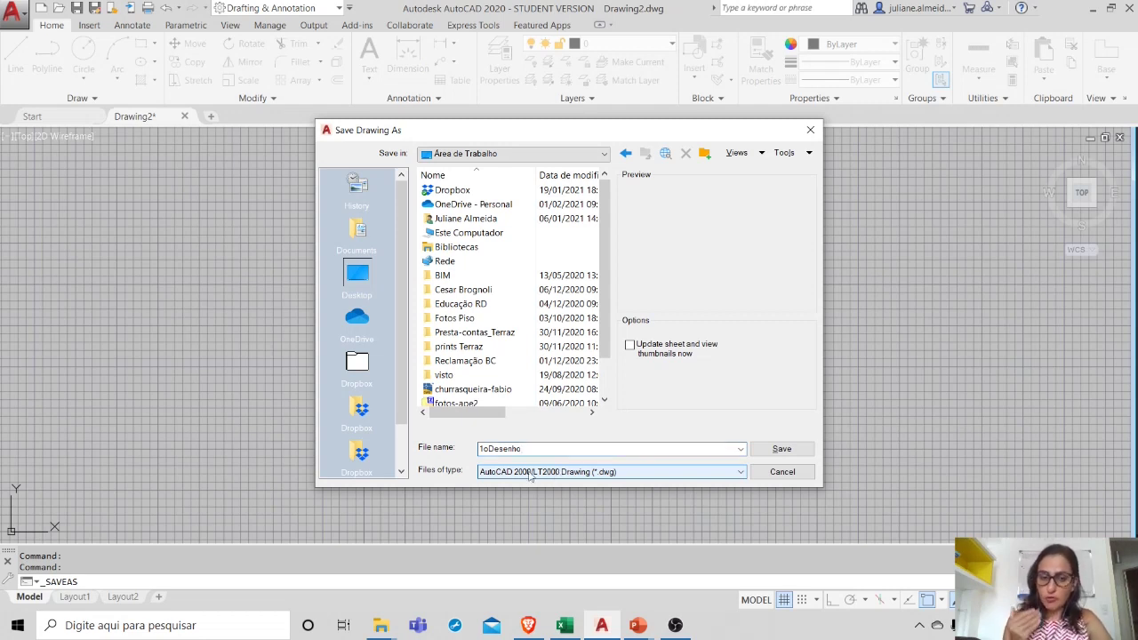
click(595, 473)
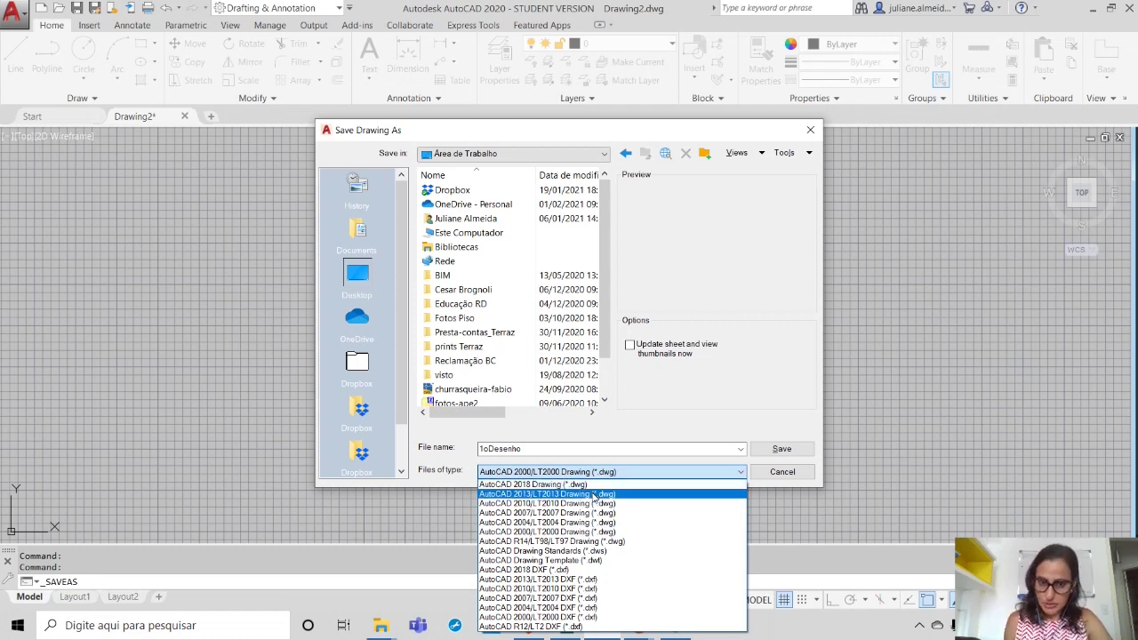
click(593, 494)
click(582, 472)
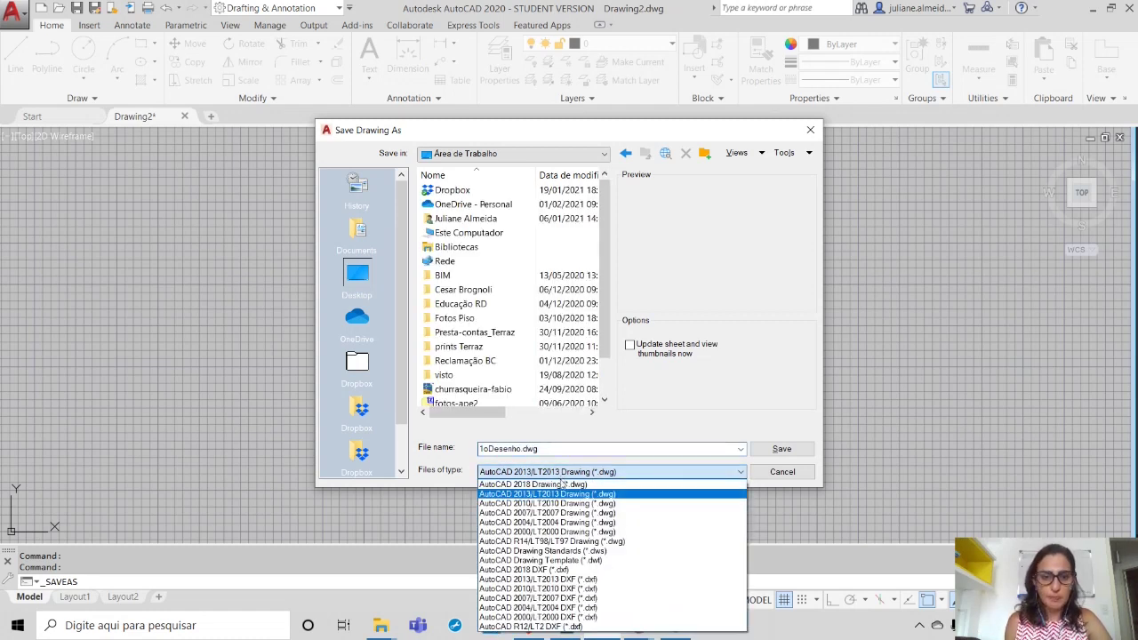
click(563, 533)
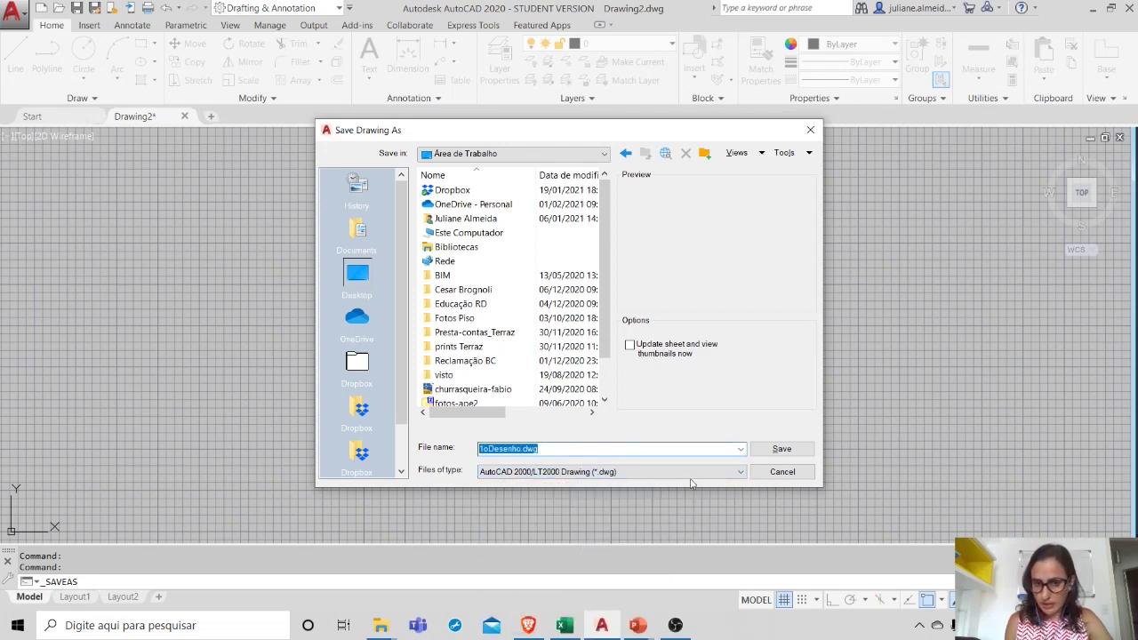
click(766, 451)
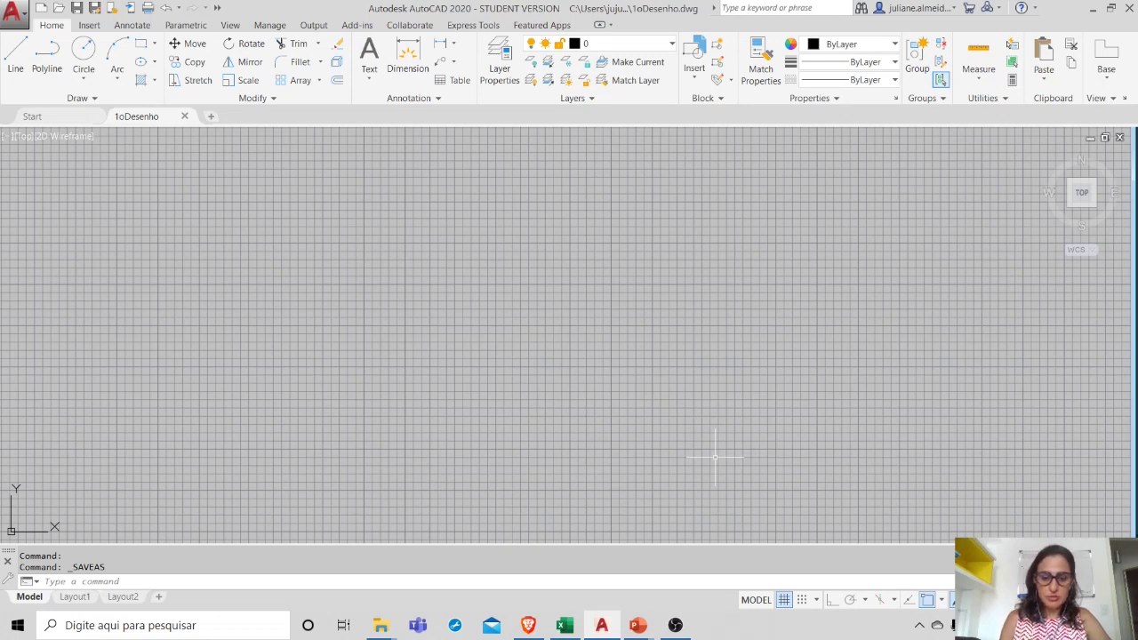
text(unit)
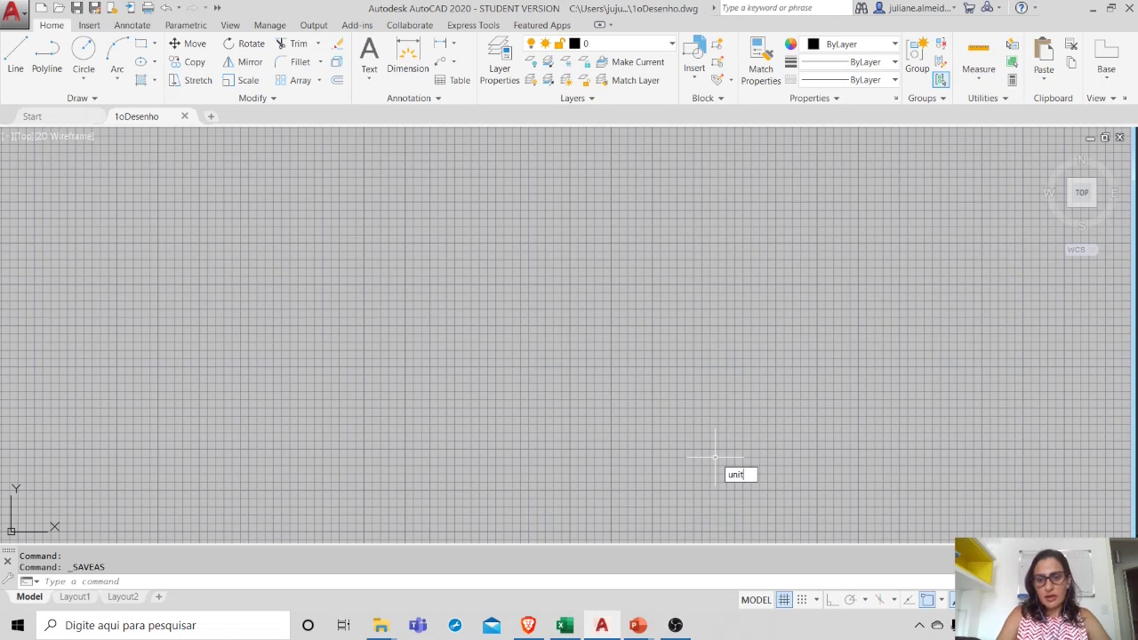
text(s)
key(BackSpace)
key(BackSpace)
key(BackSpace)
key(BackSpace)
key(BackSpace)
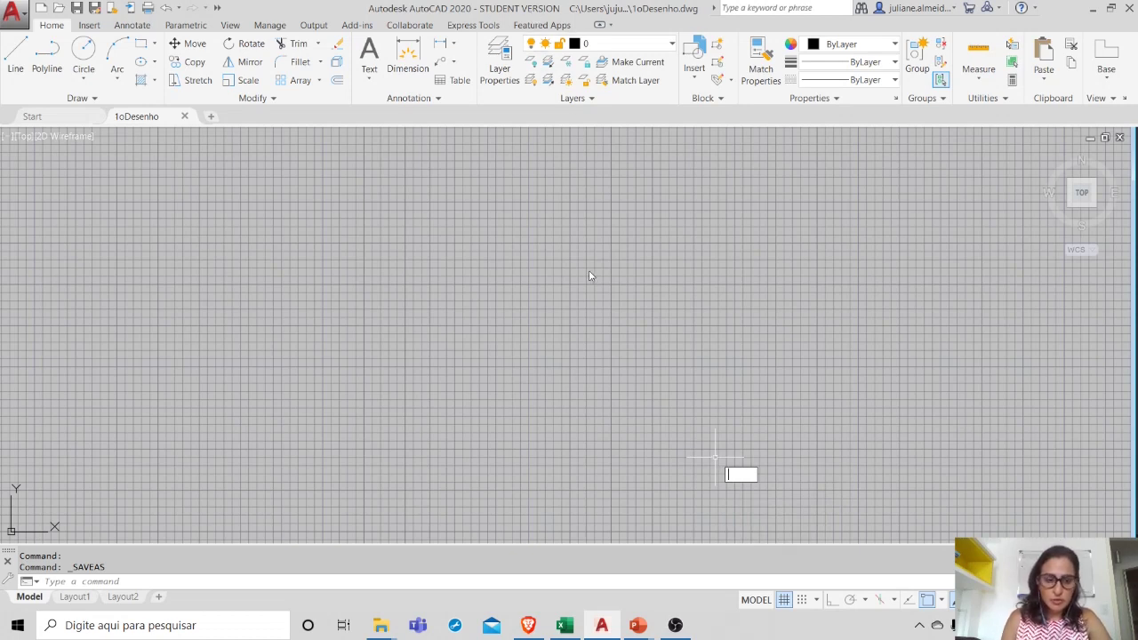
key(Escape)
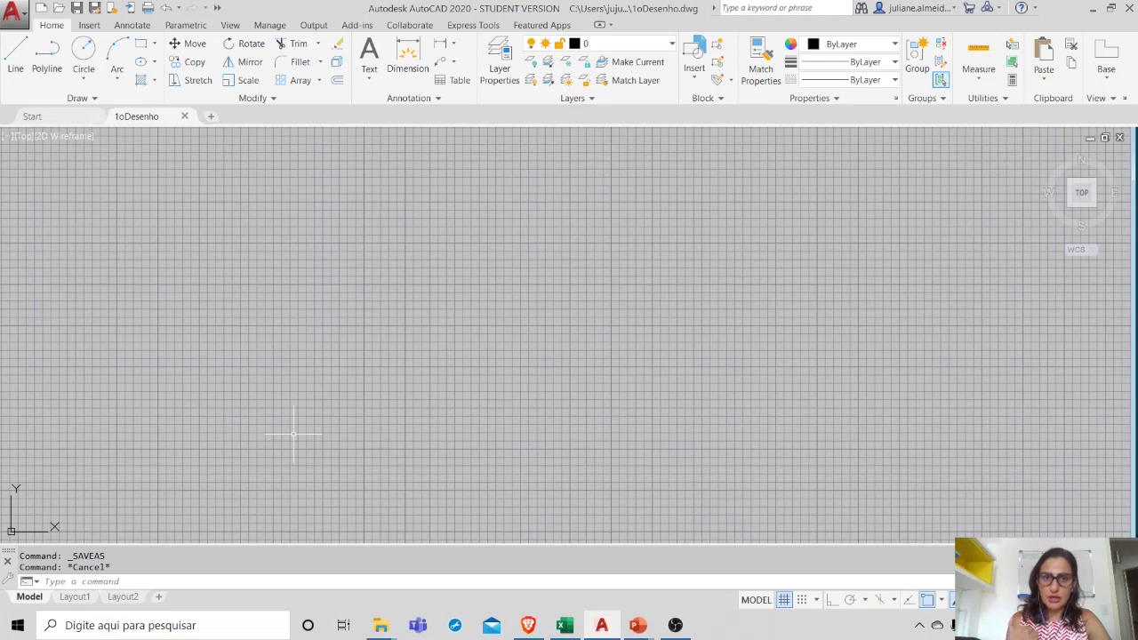
click(137, 579)
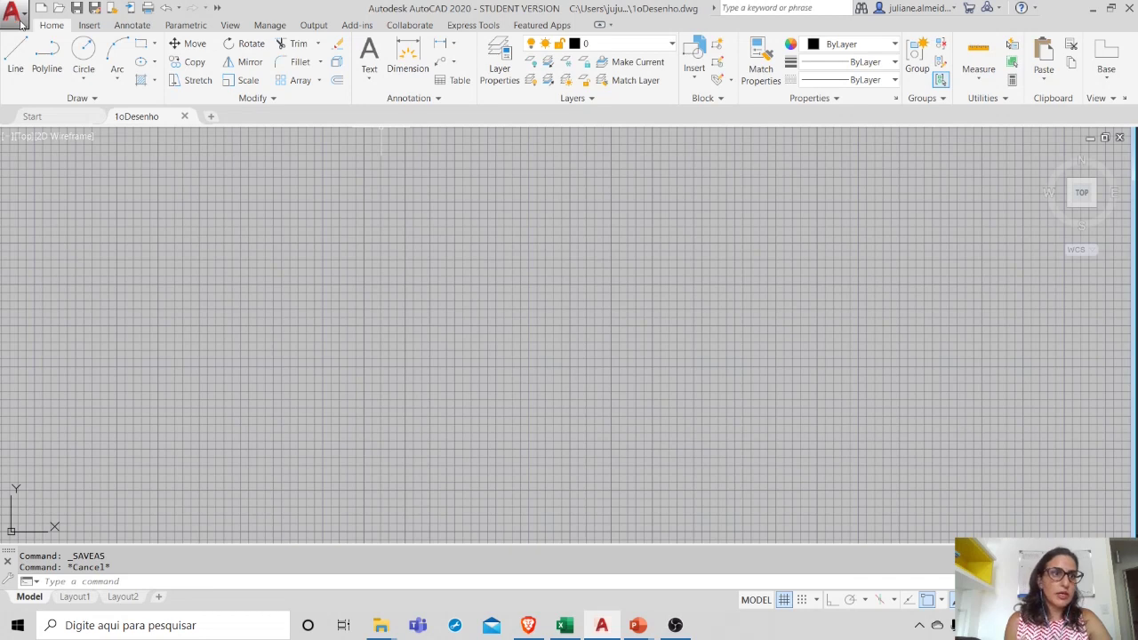
click(20, 19)
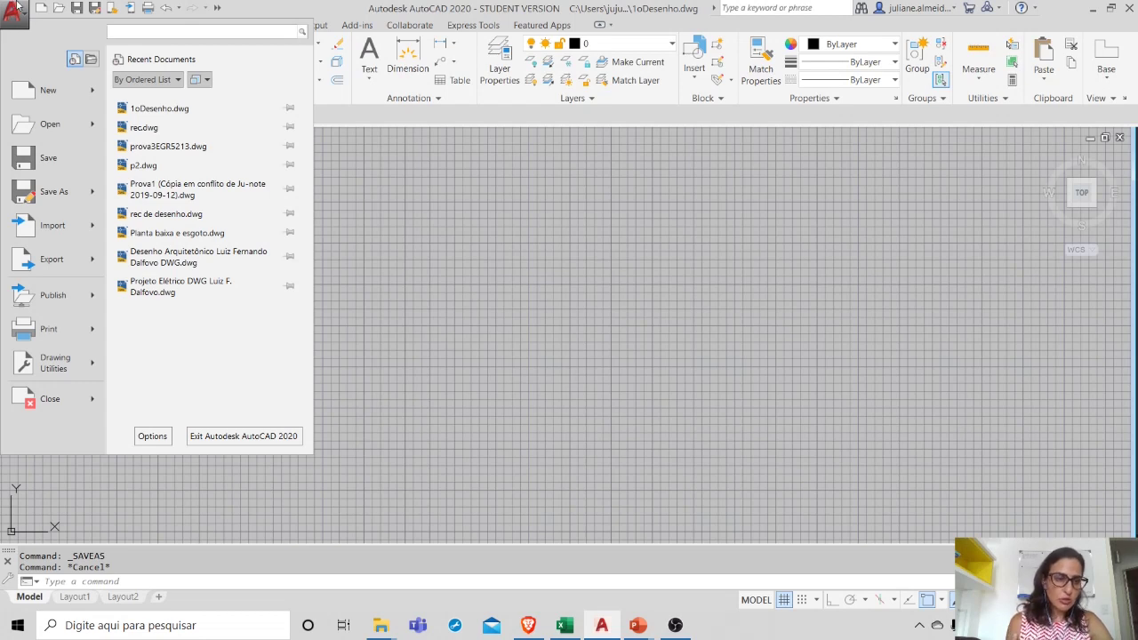
mouse_move(57, 368)
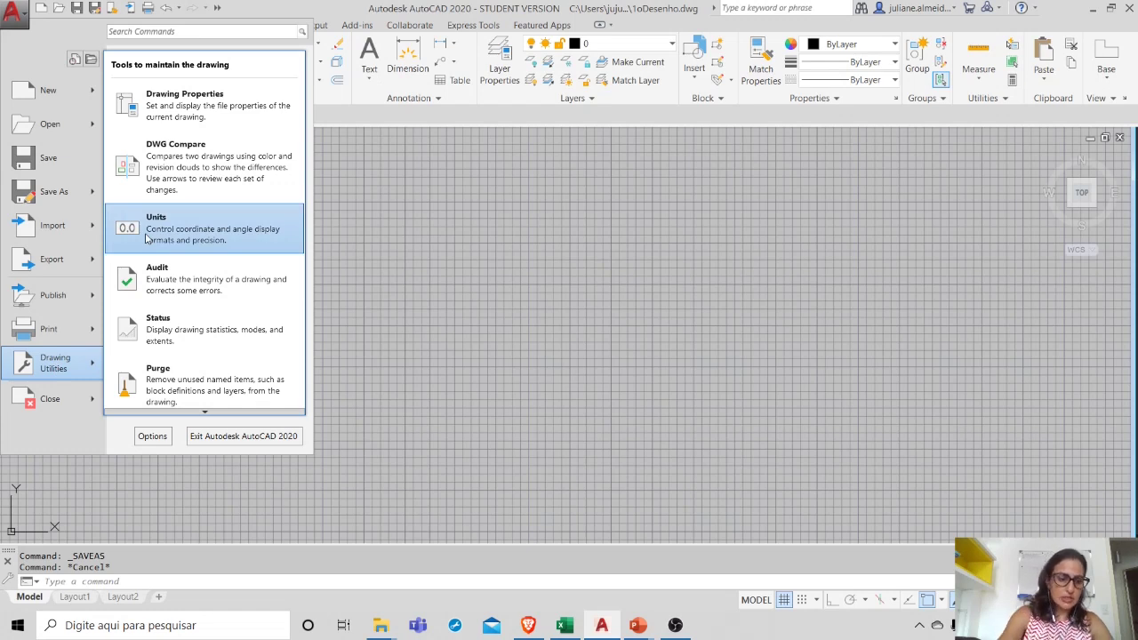
key(Escape)
key(Escape)
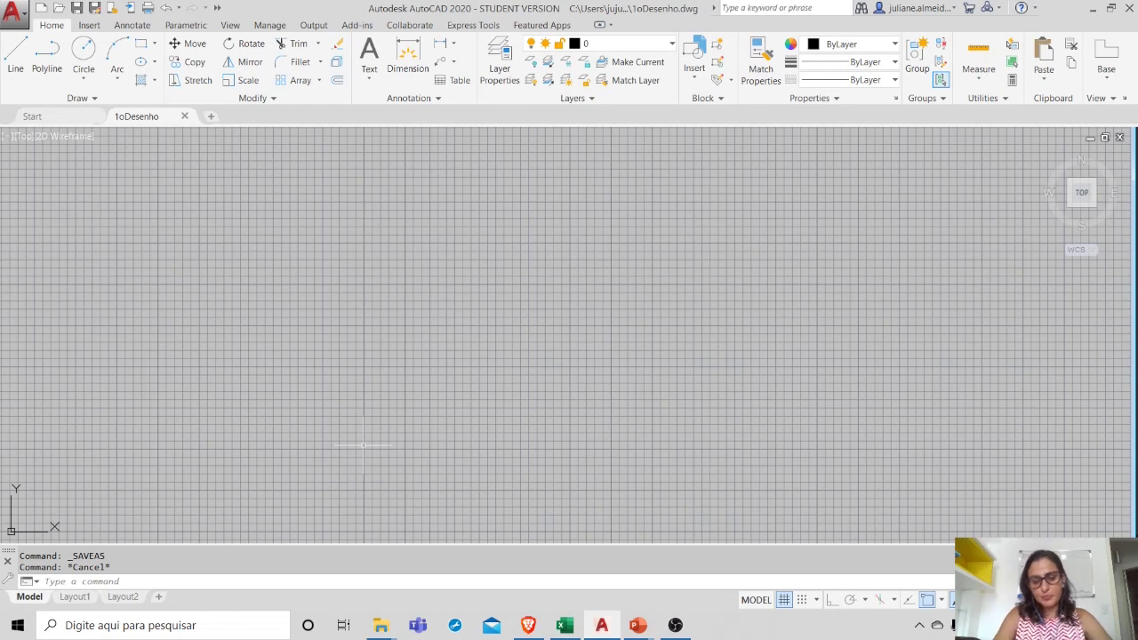
Step: Open the drawing units settings with the UNITS command and set the insertion scale to Centimeters
text(UNITS)
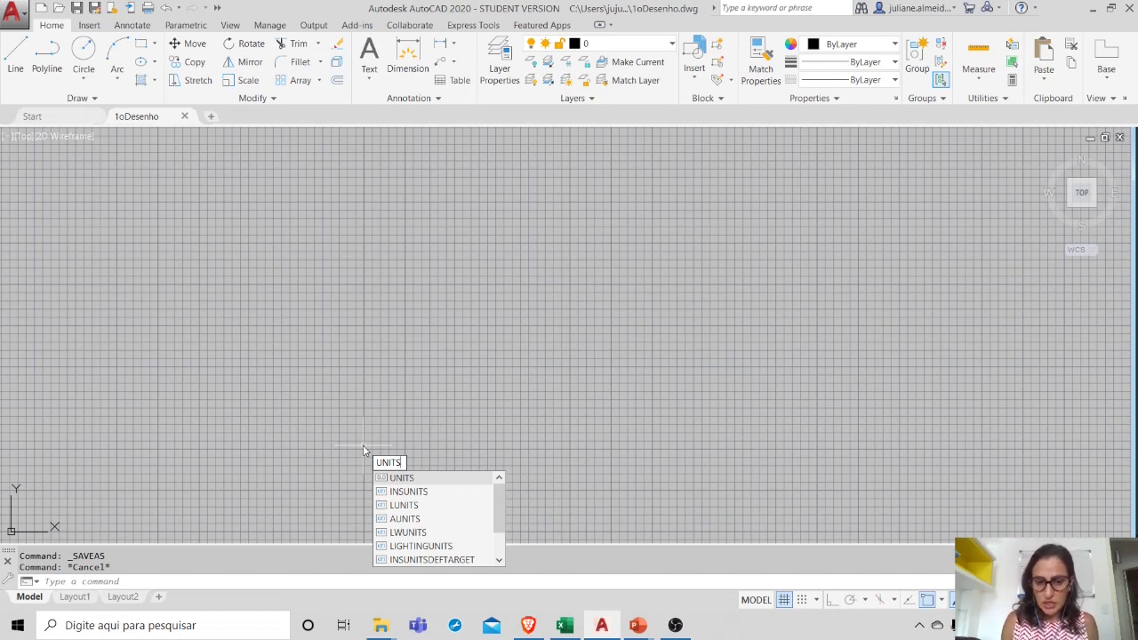
key(Return)
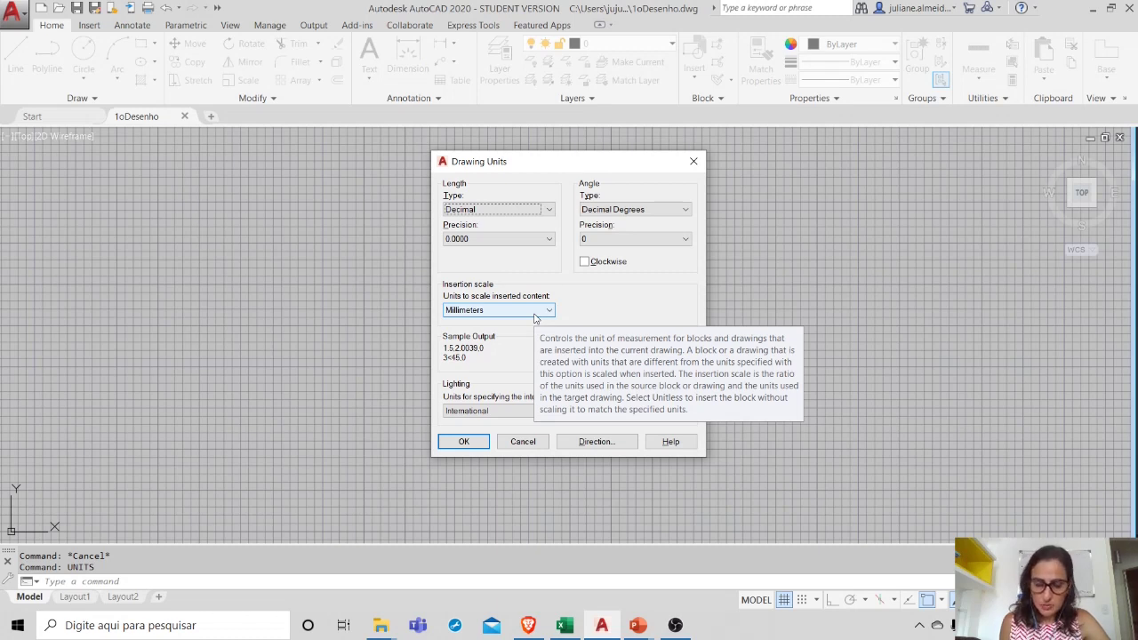
click(535, 317)
click(501, 380)
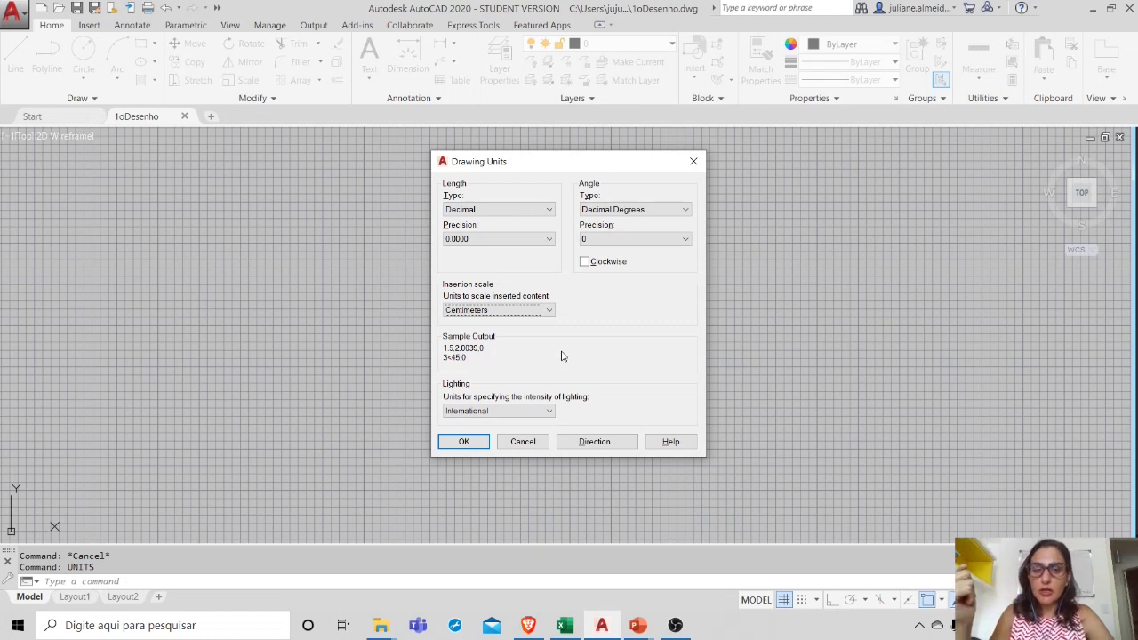
Step: Try Meters as the unit for scaling inserted content, and return the insertion scale to Centimeters
click(547, 311)
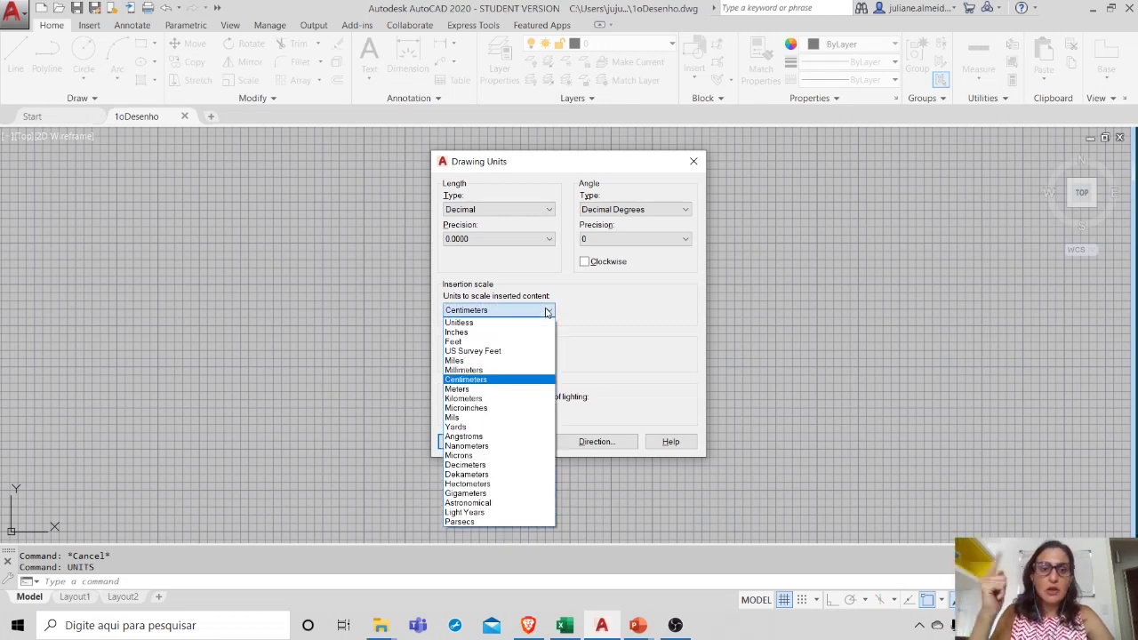
click(504, 389)
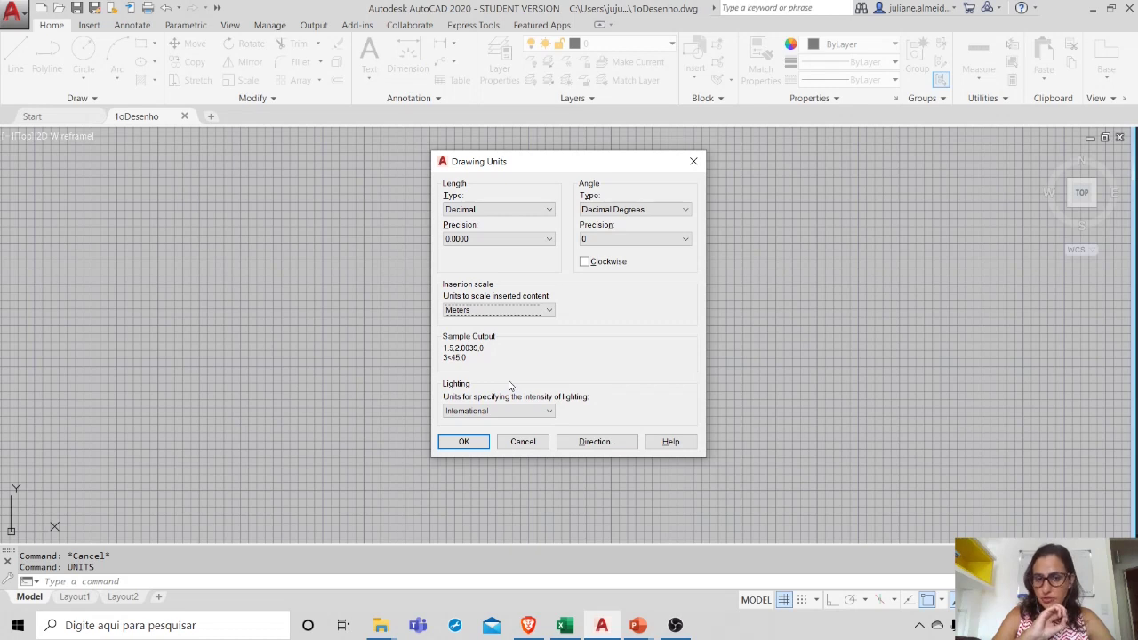
click(523, 311)
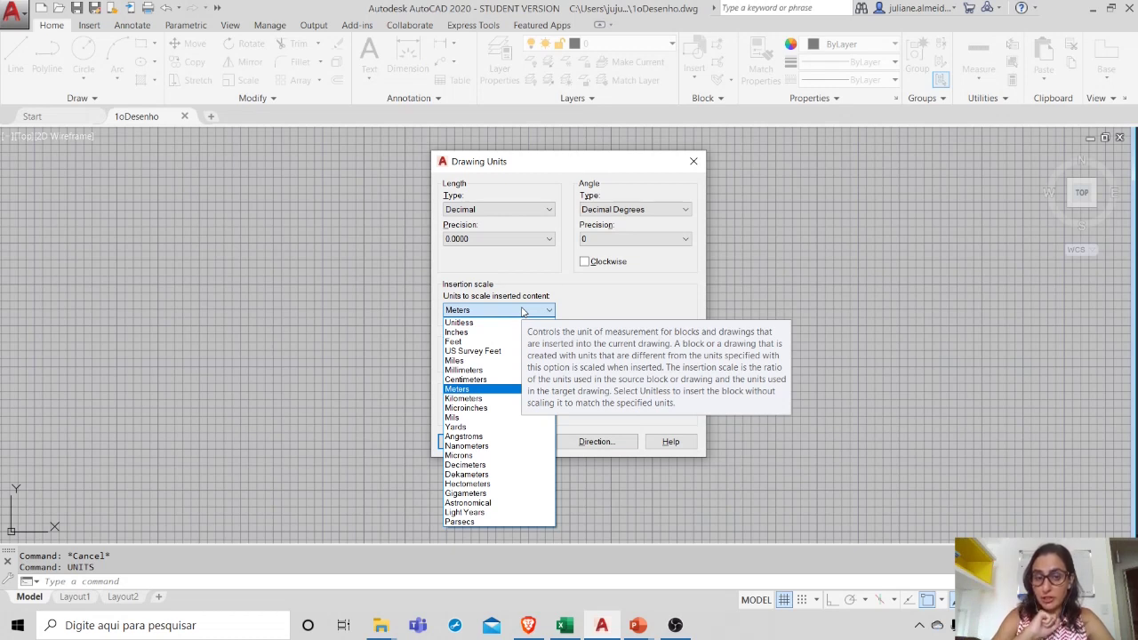
click(520, 379)
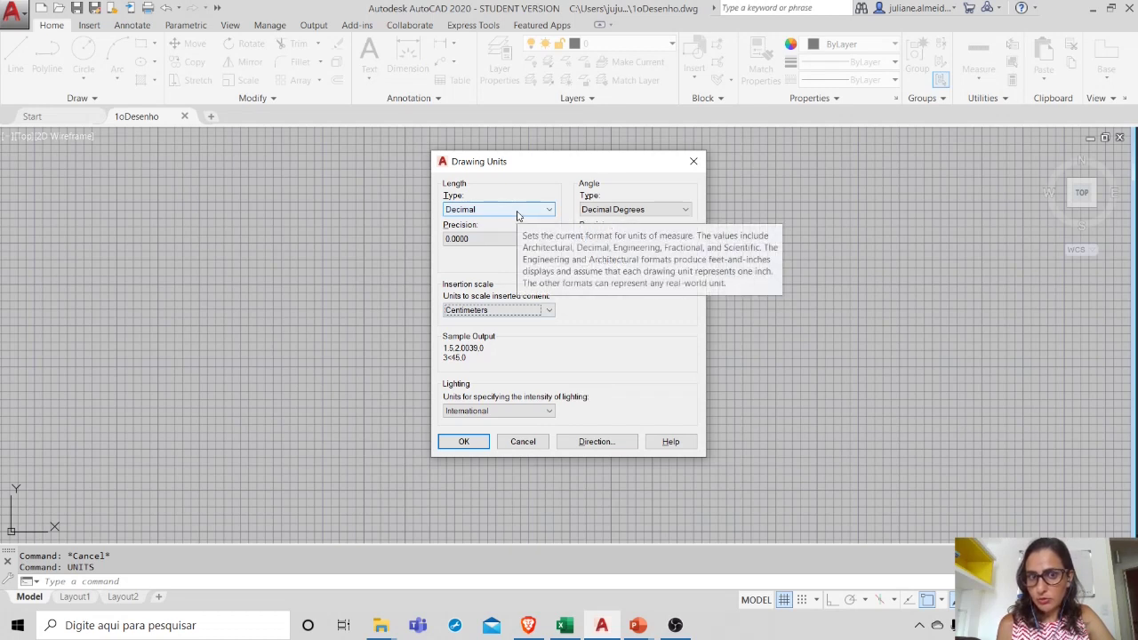
Step: Switch the angle type to Surveyor's Units and toggle the clockwise option on and off
click(628, 211)
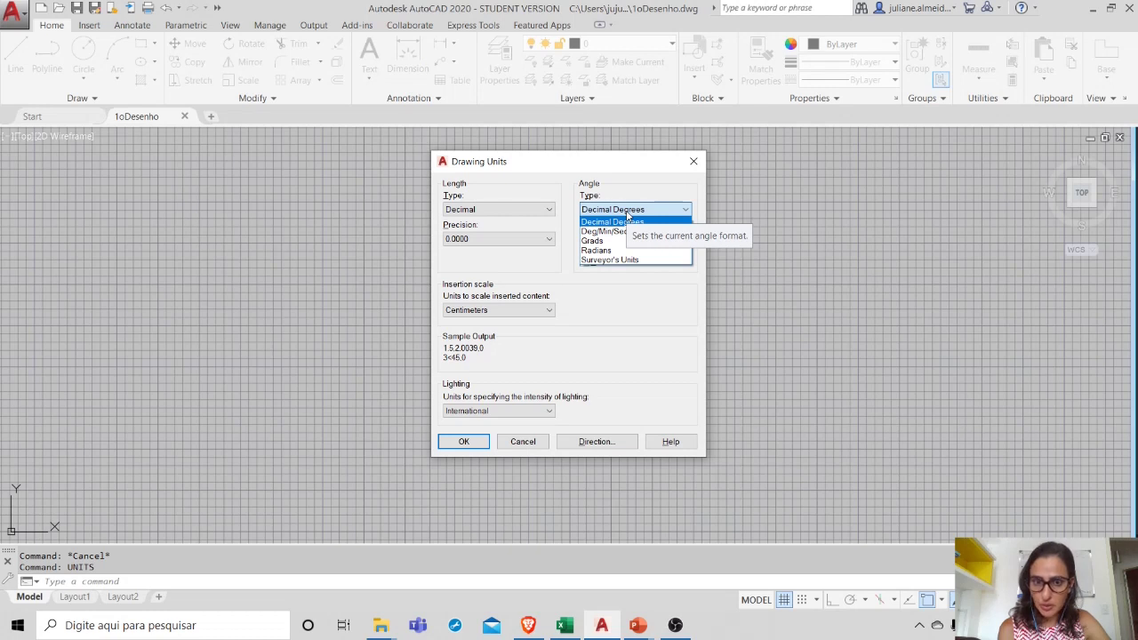
click(629, 260)
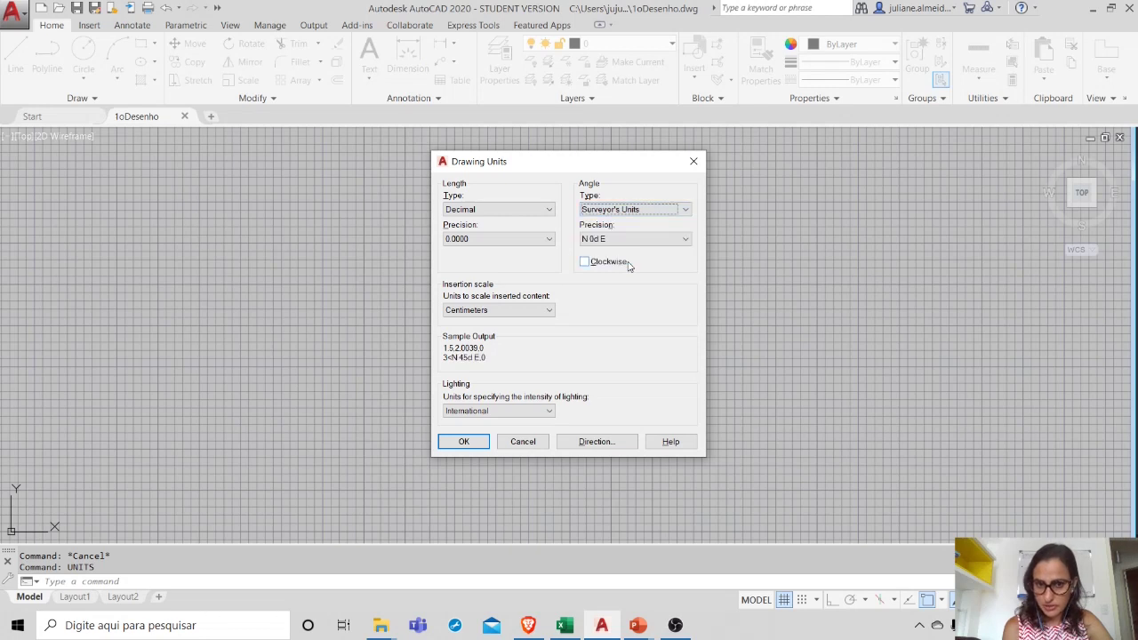
scroll(628, 267, up, 4)
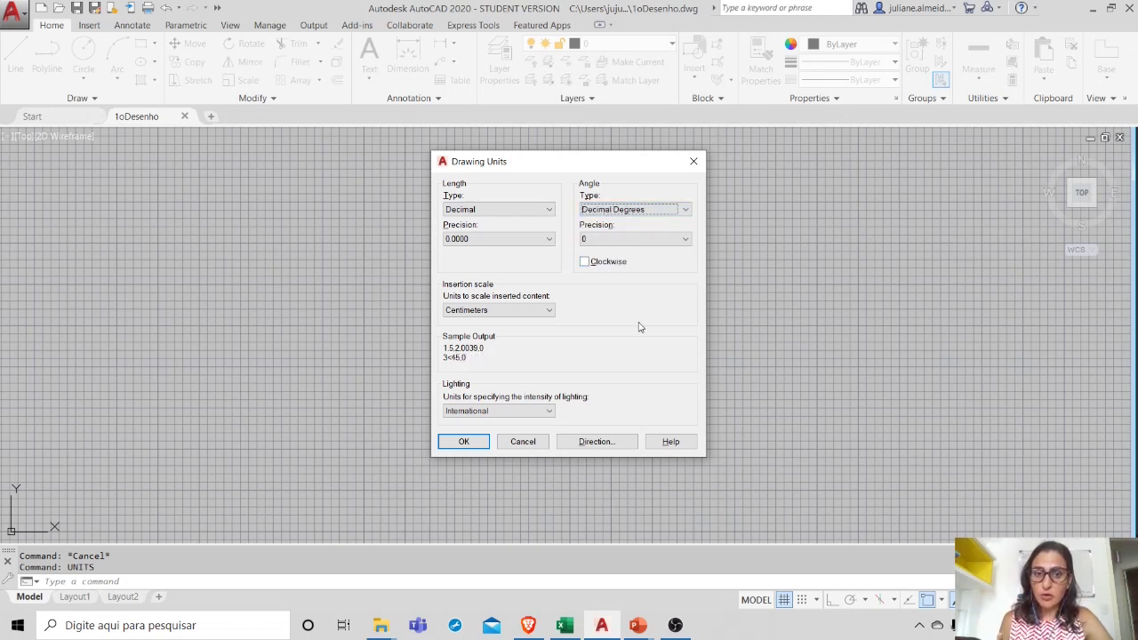
click(608, 263)
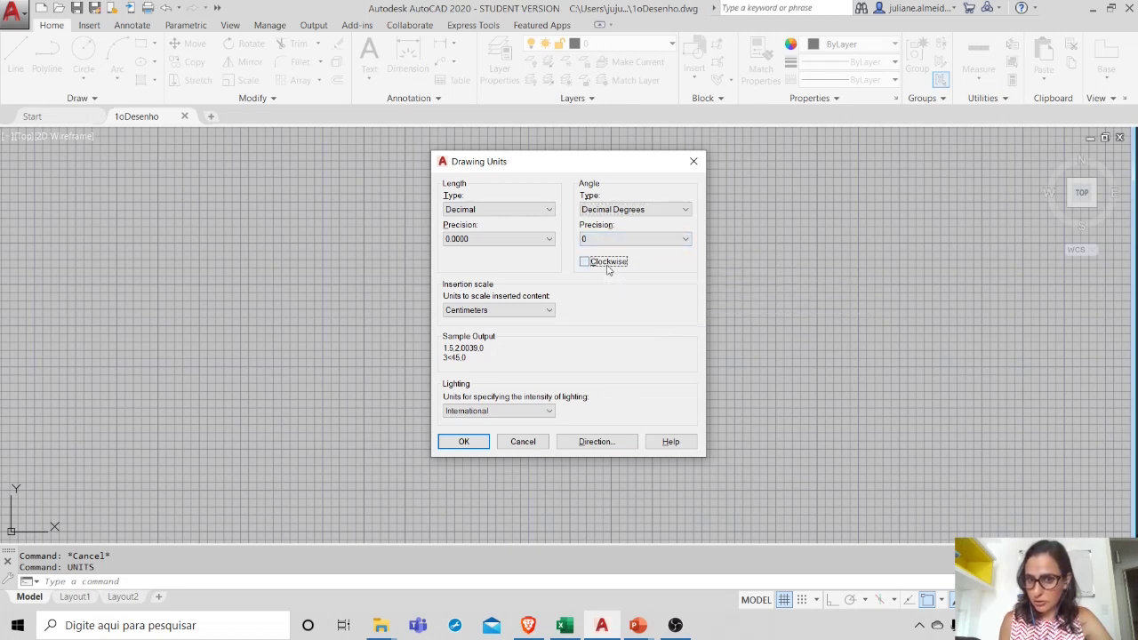
click(608, 268)
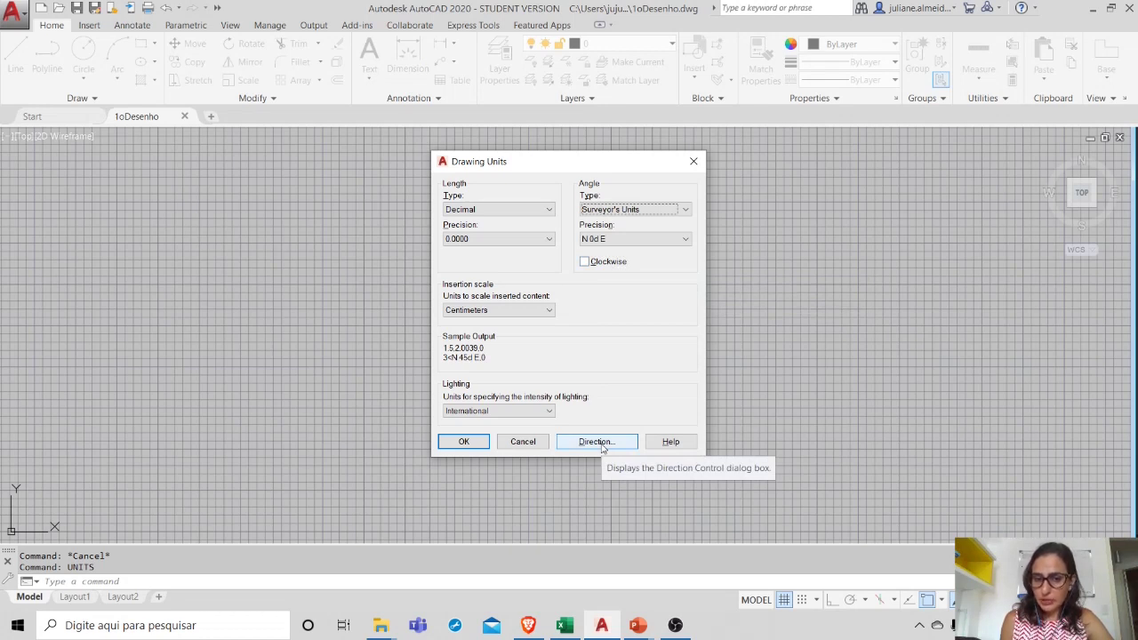
Step: Set the base angle direction to North and enable clockwise angle measurement
click(596, 442)
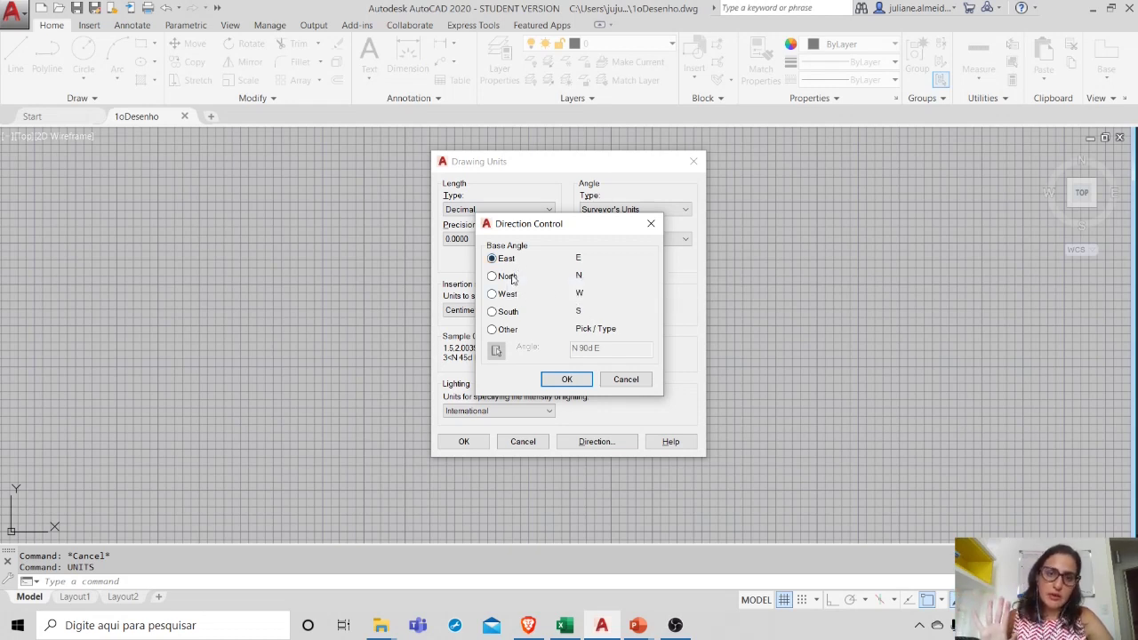
click(510, 277)
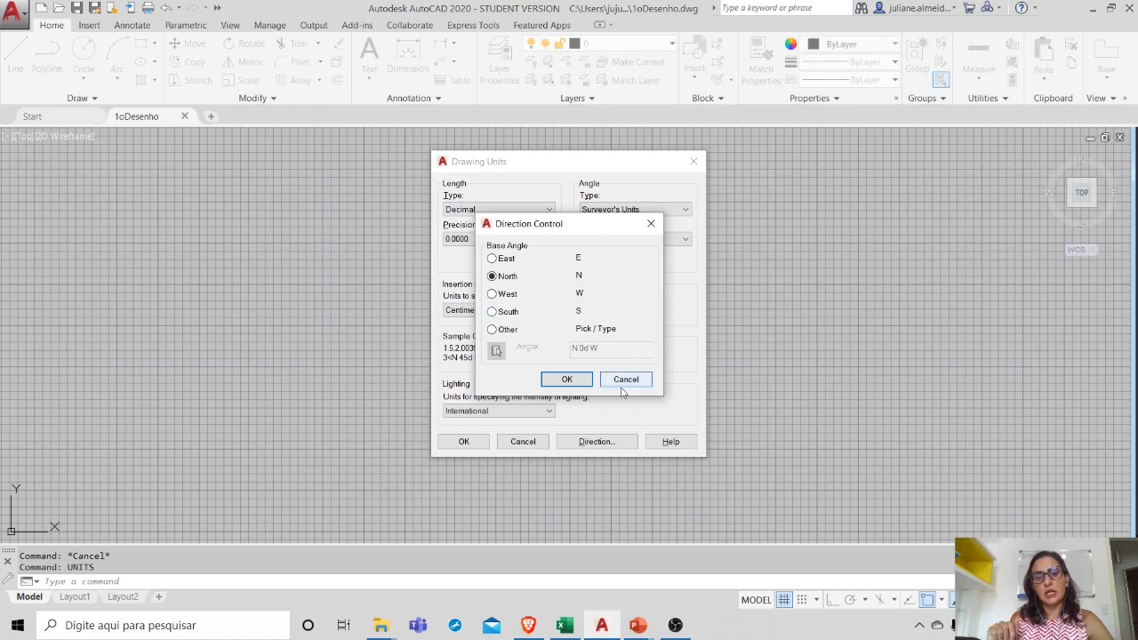
click(587, 382)
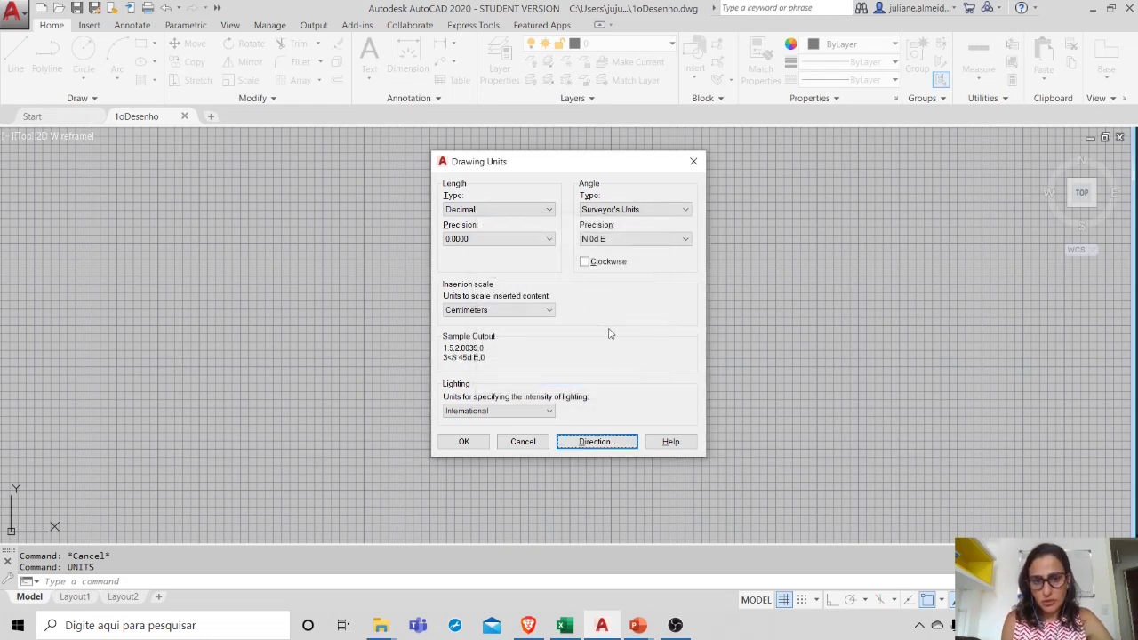
click(603, 262)
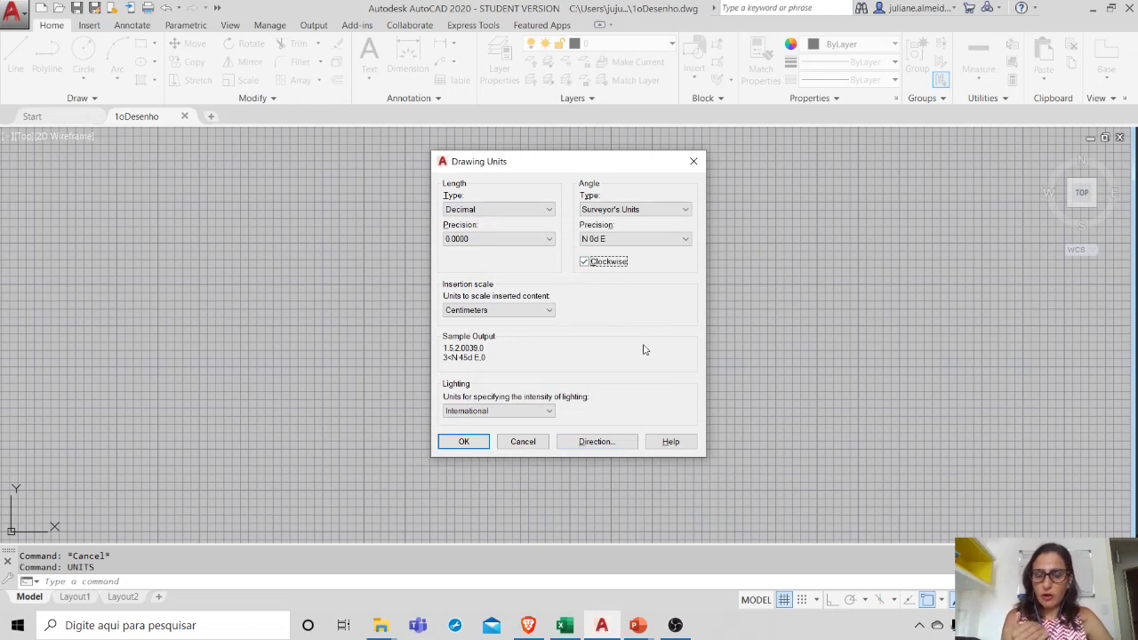
Step: Restore the angle type to Decimal Degrees and turn off clockwise angle measurement
click(614, 210)
click(613, 222)
click(585, 262)
Step: Set the base angle direction back to East and accept the direction settings
click(596, 441)
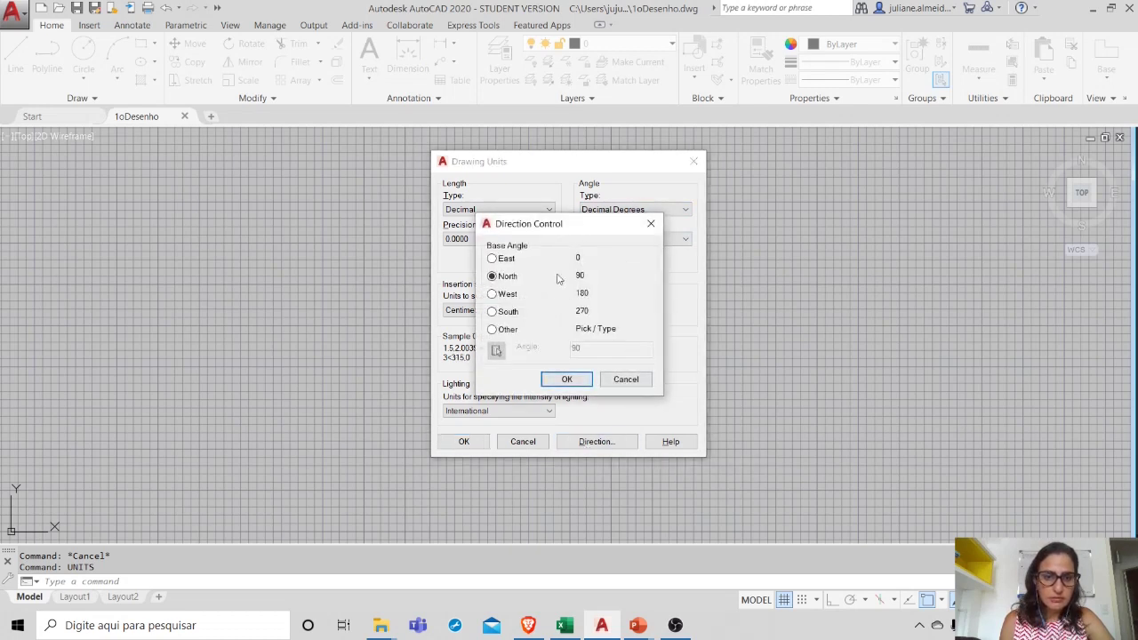
click(503, 259)
click(564, 381)
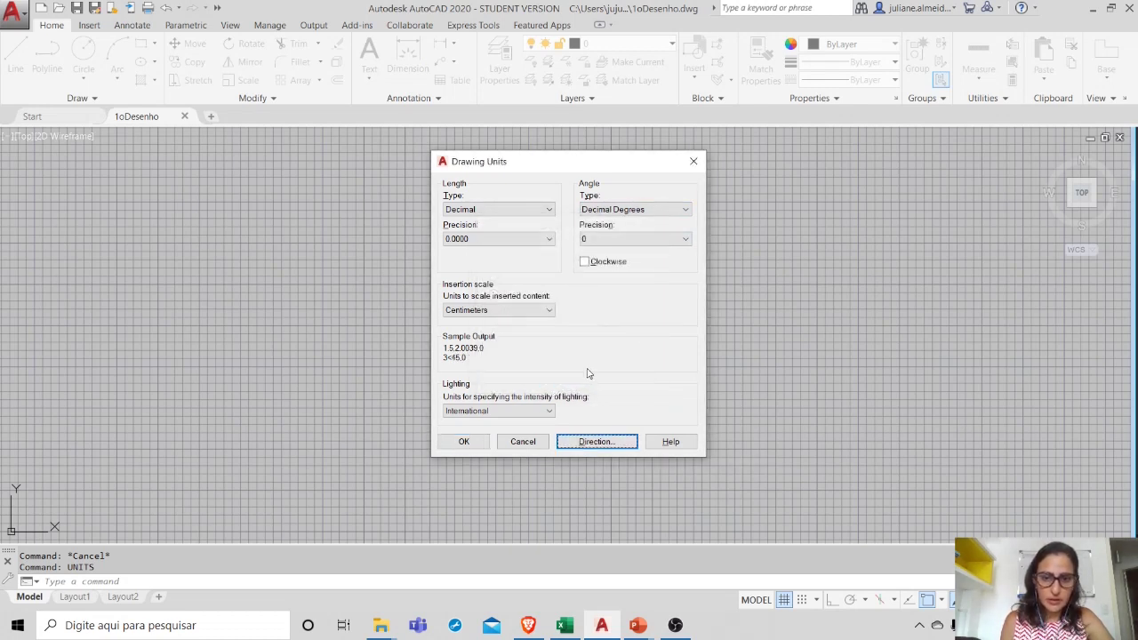